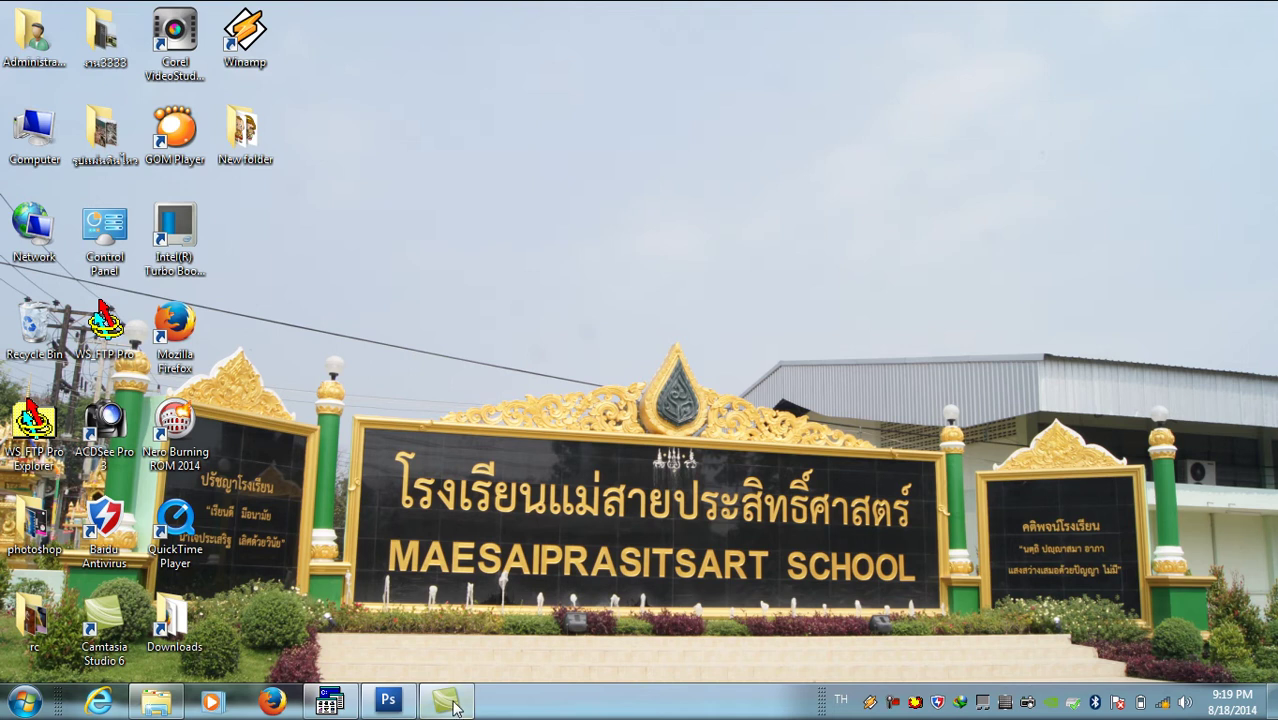
Check the clip-art images in New folder, and switch to Photoshop to close the blank Untitled-1 document without saving.
click(160, 705)
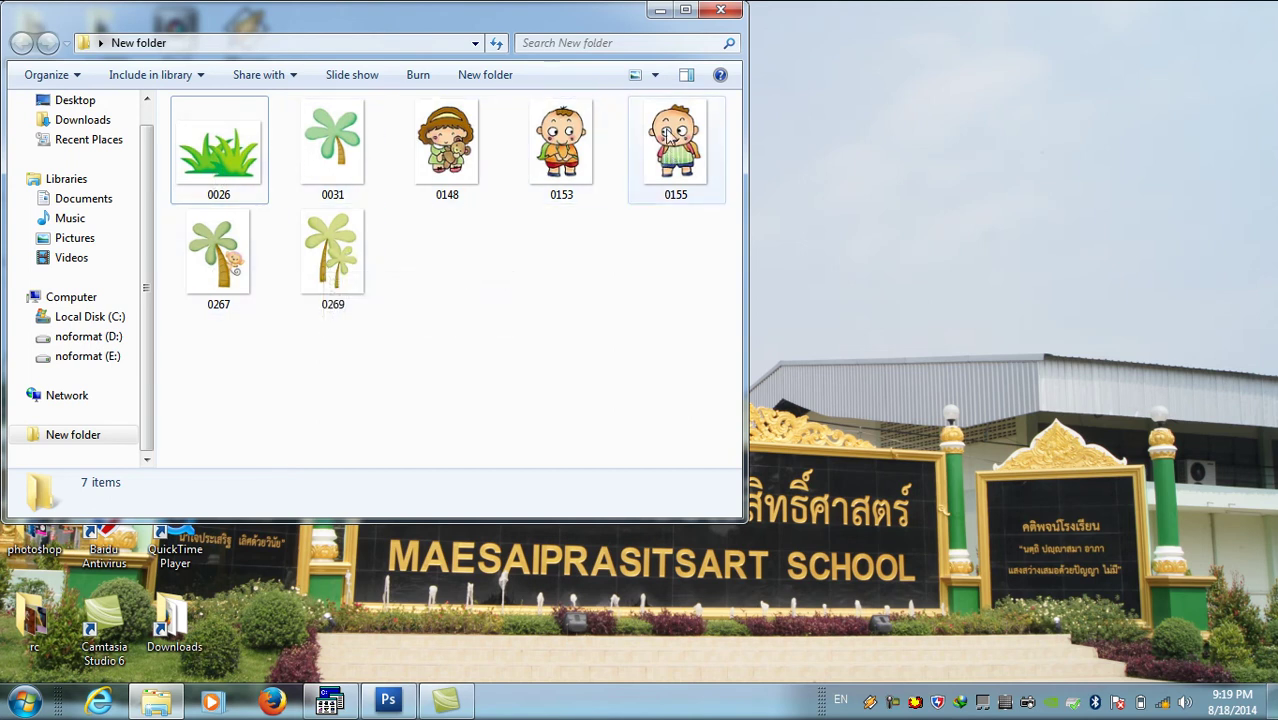
click(660, 10)
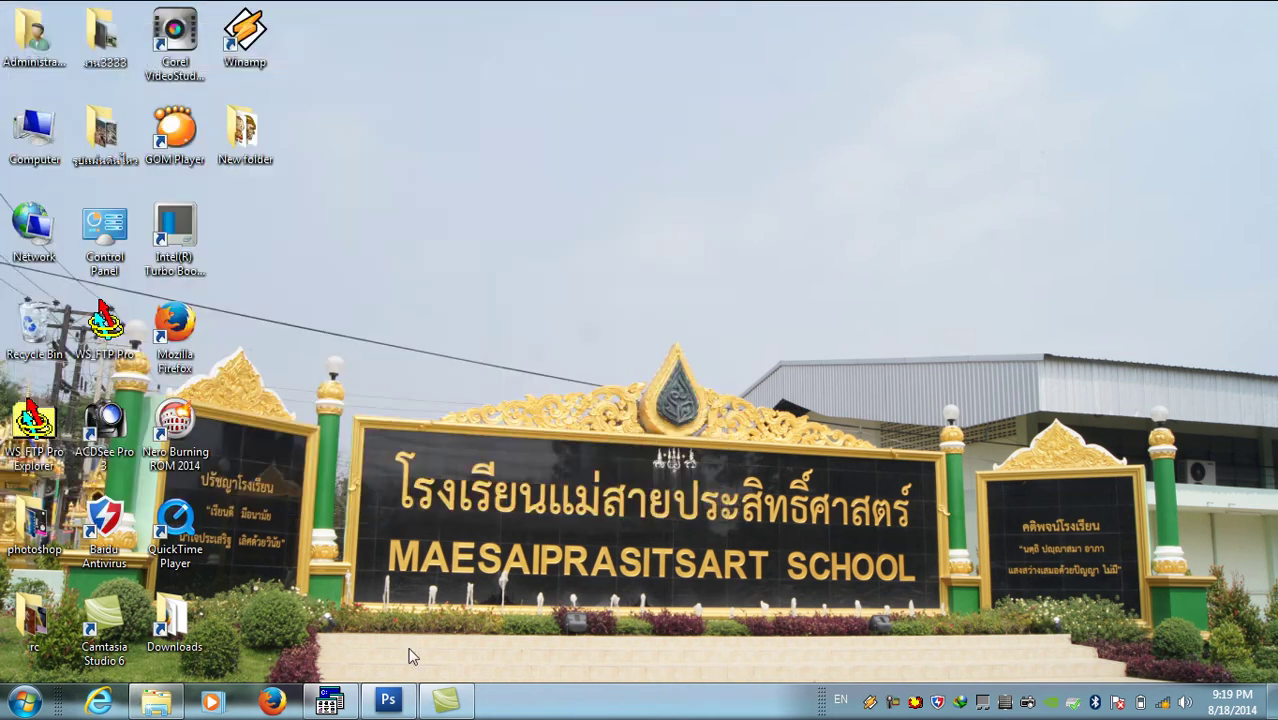
click(388, 700)
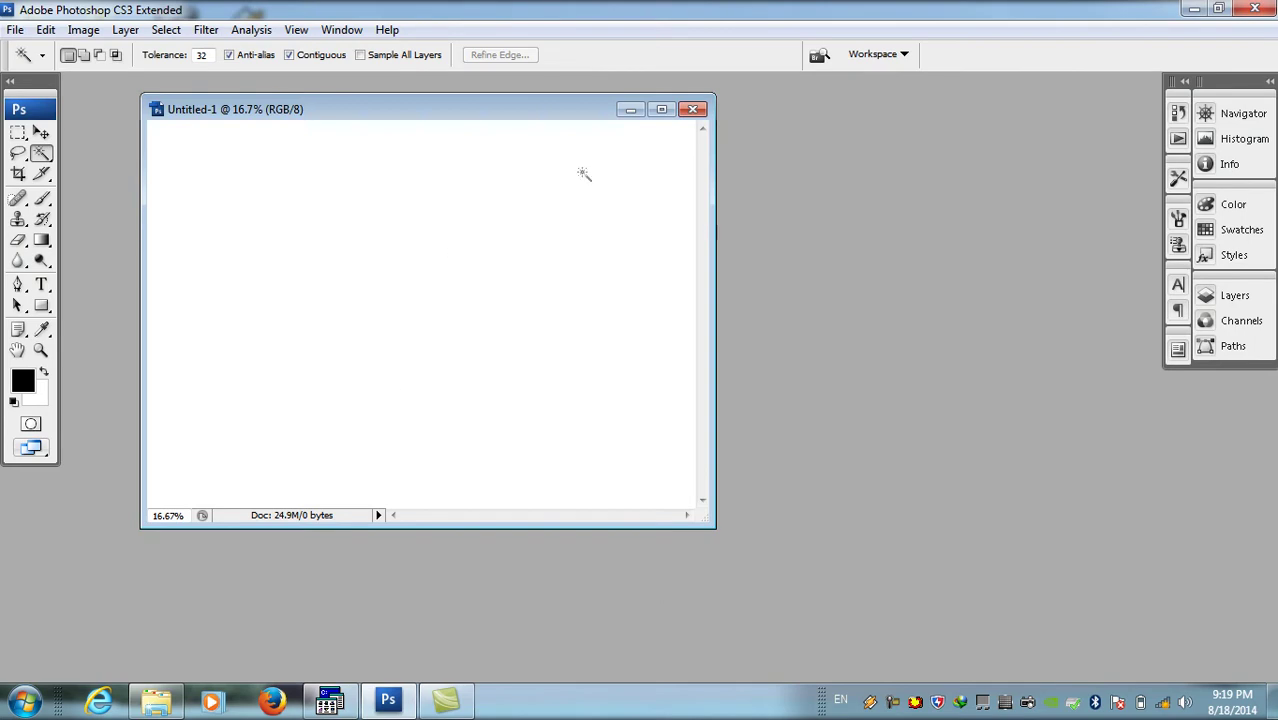
click(694, 112)
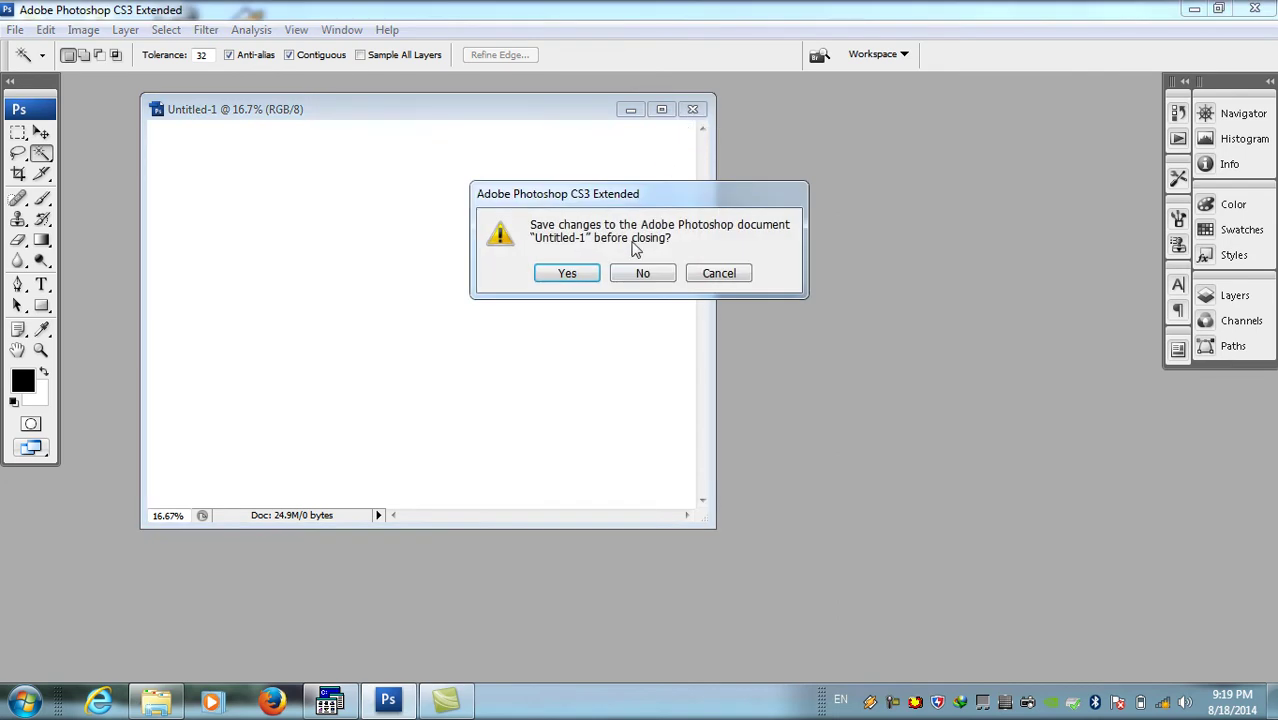
click(643, 274)
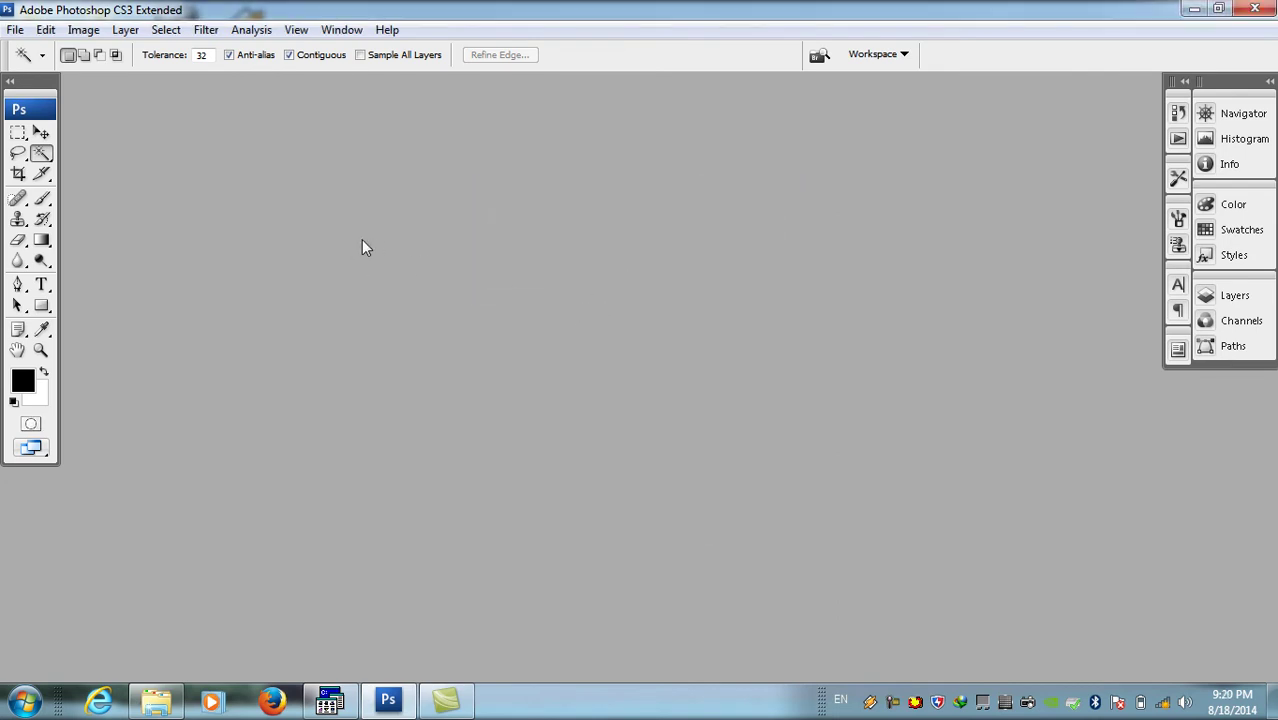
Create a new document with the International Paper preset in A4 size, with the resolution set to 72 pixels/inch.
click(14, 30)
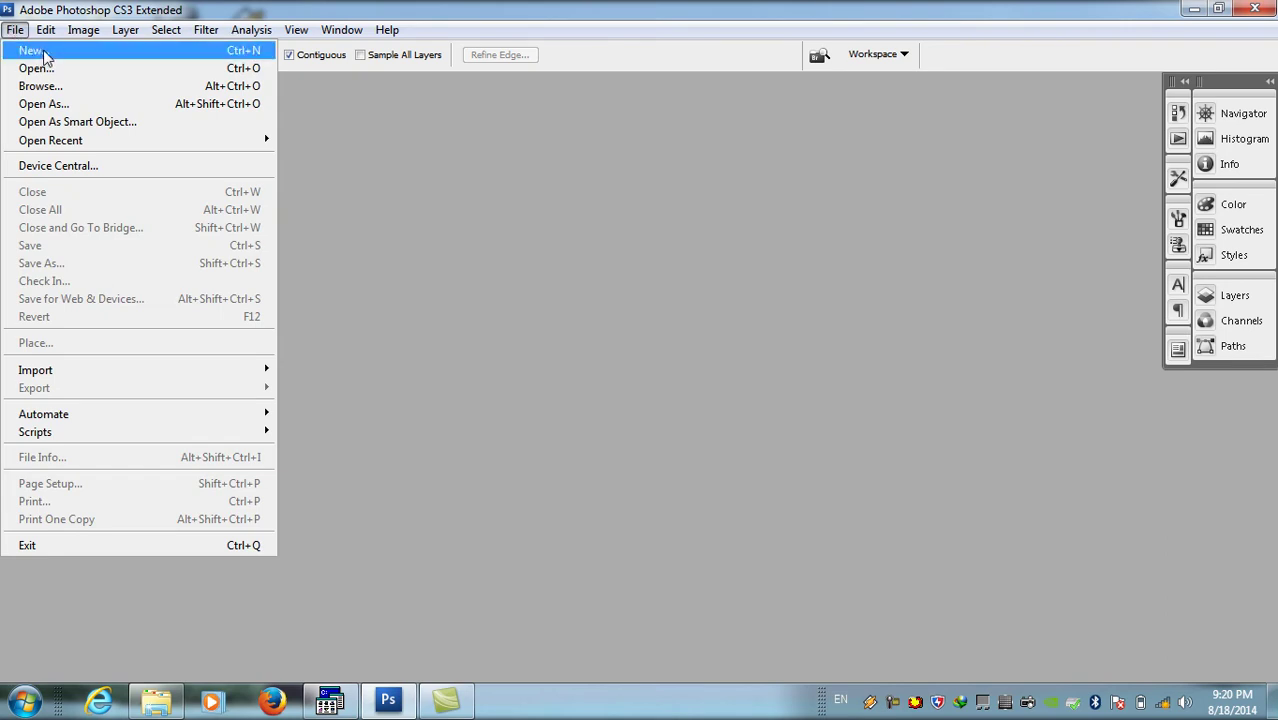
click(45, 58)
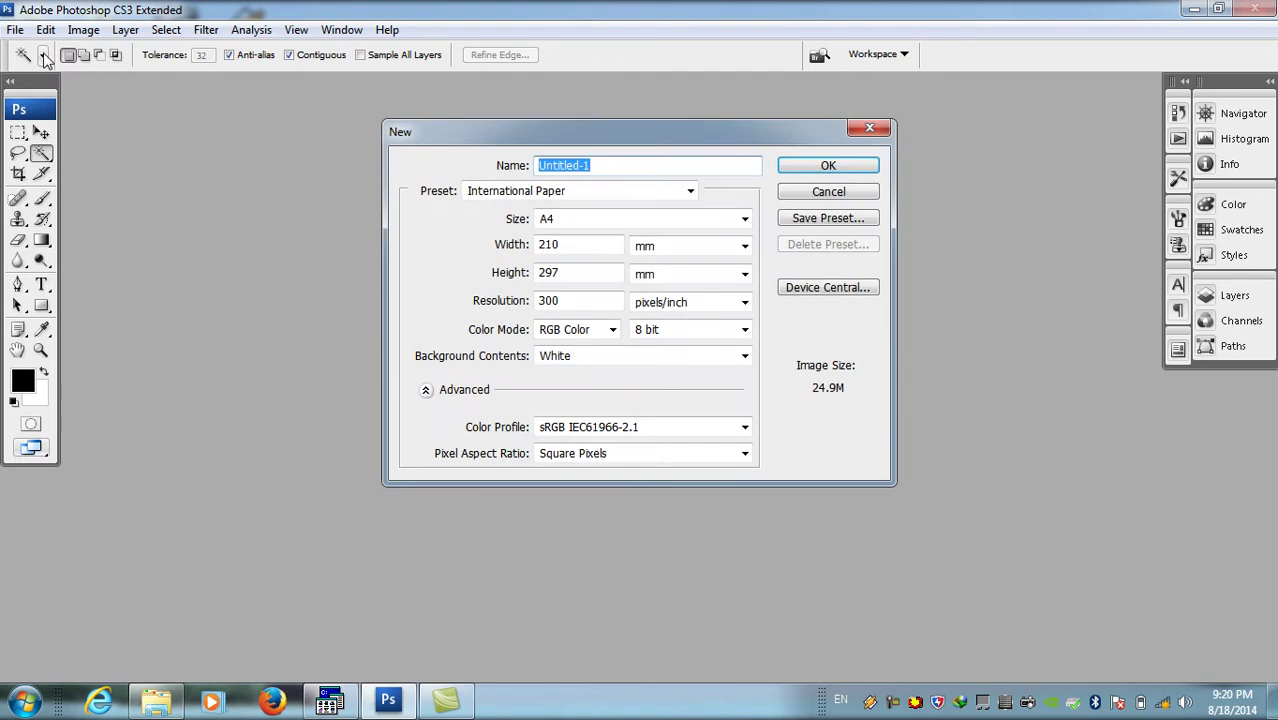
click(690, 192)
click(690, 192)
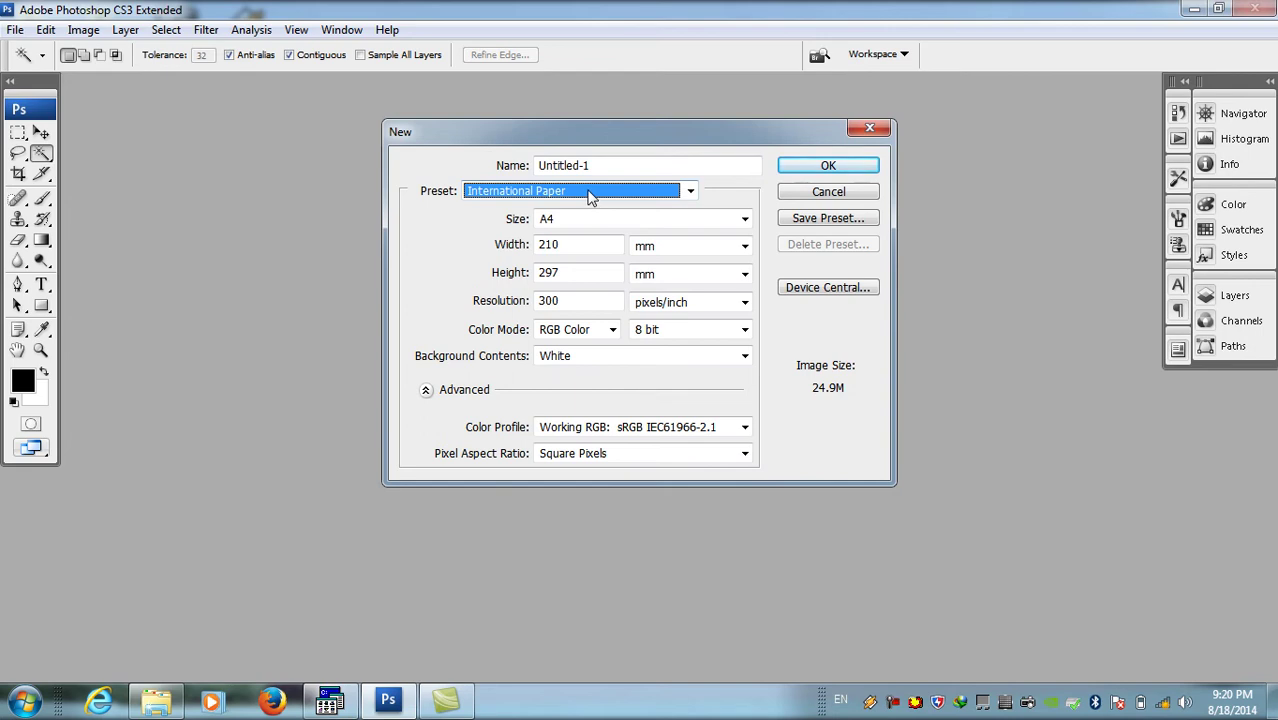
click(585, 221)
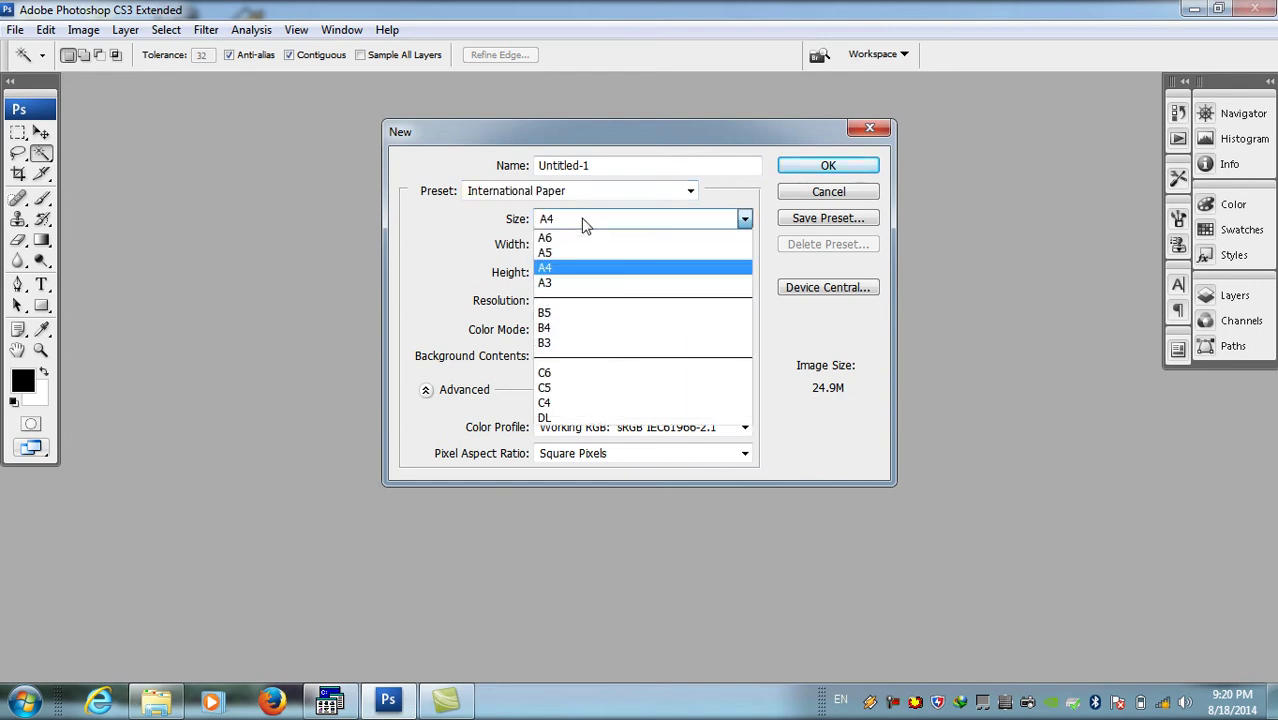
click(572, 268)
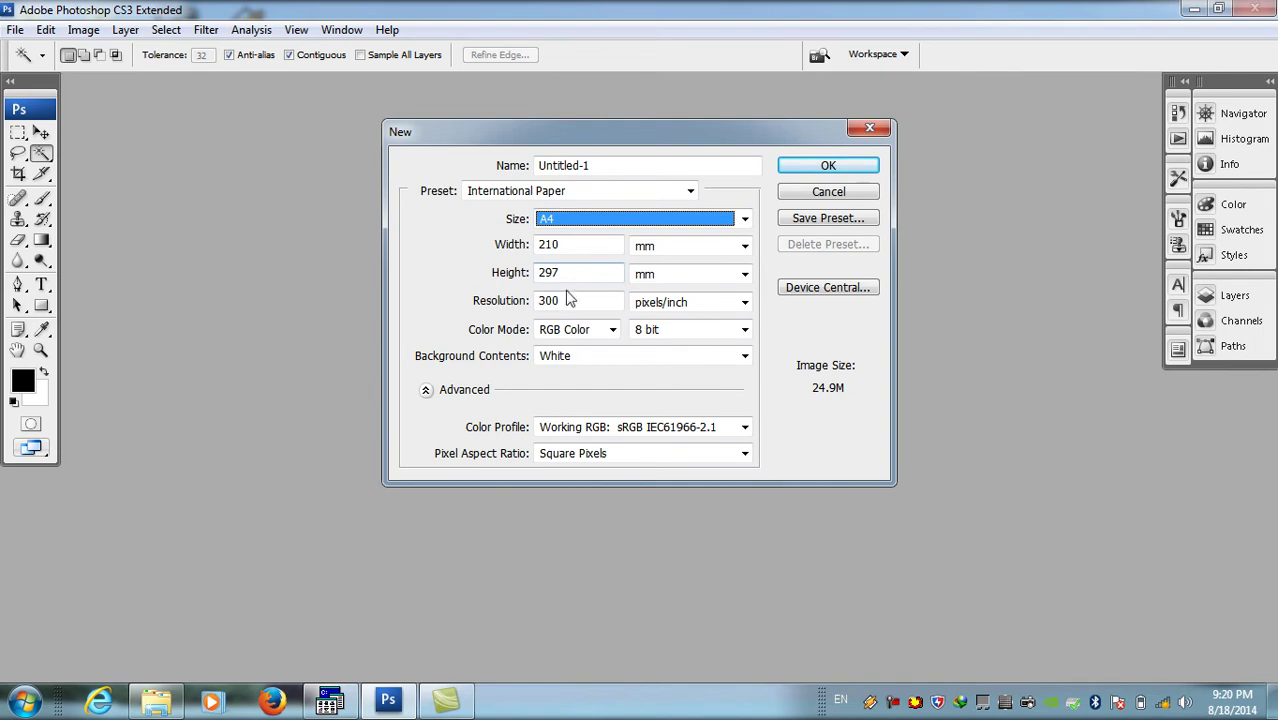
drag(572, 300, 484, 304)
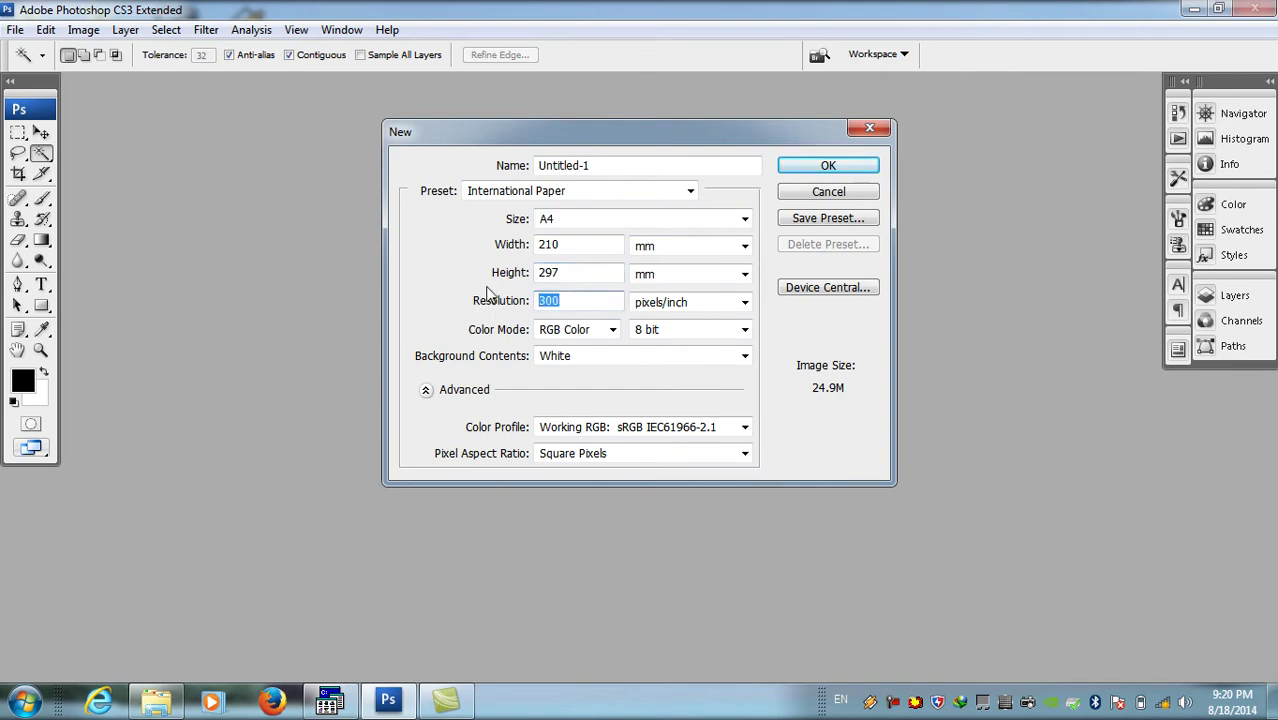
text(72)
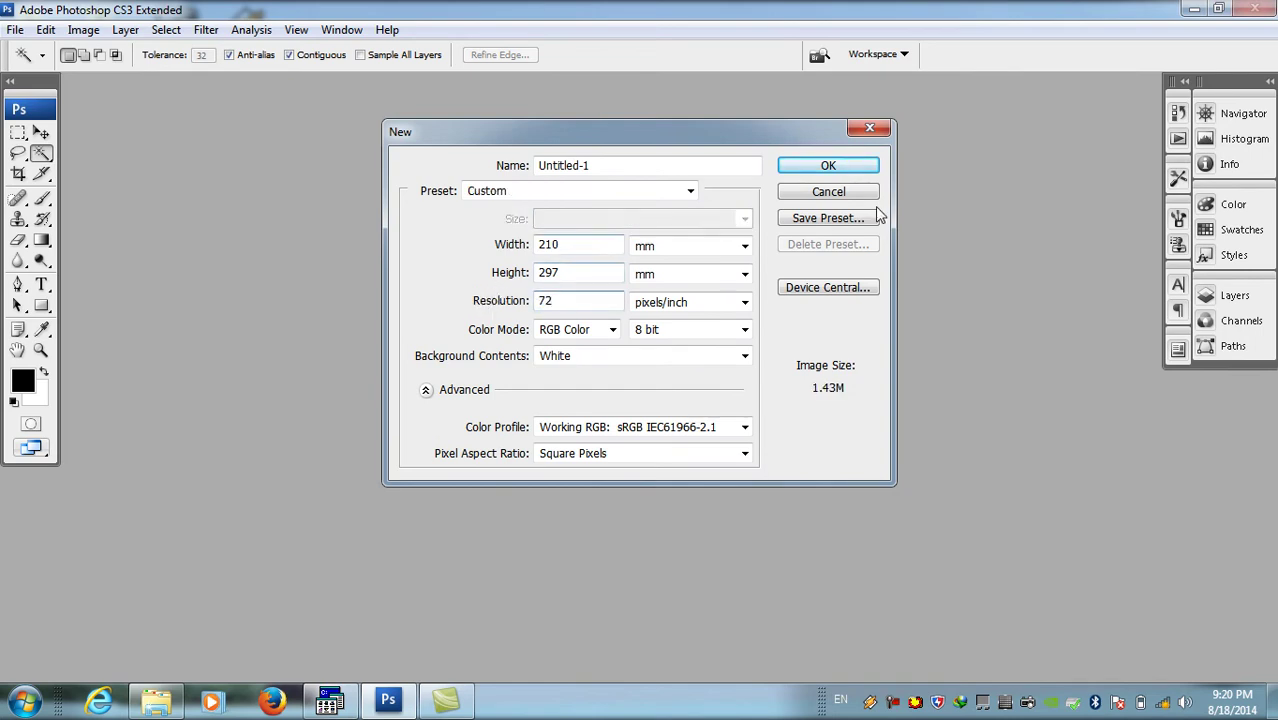
click(841, 165)
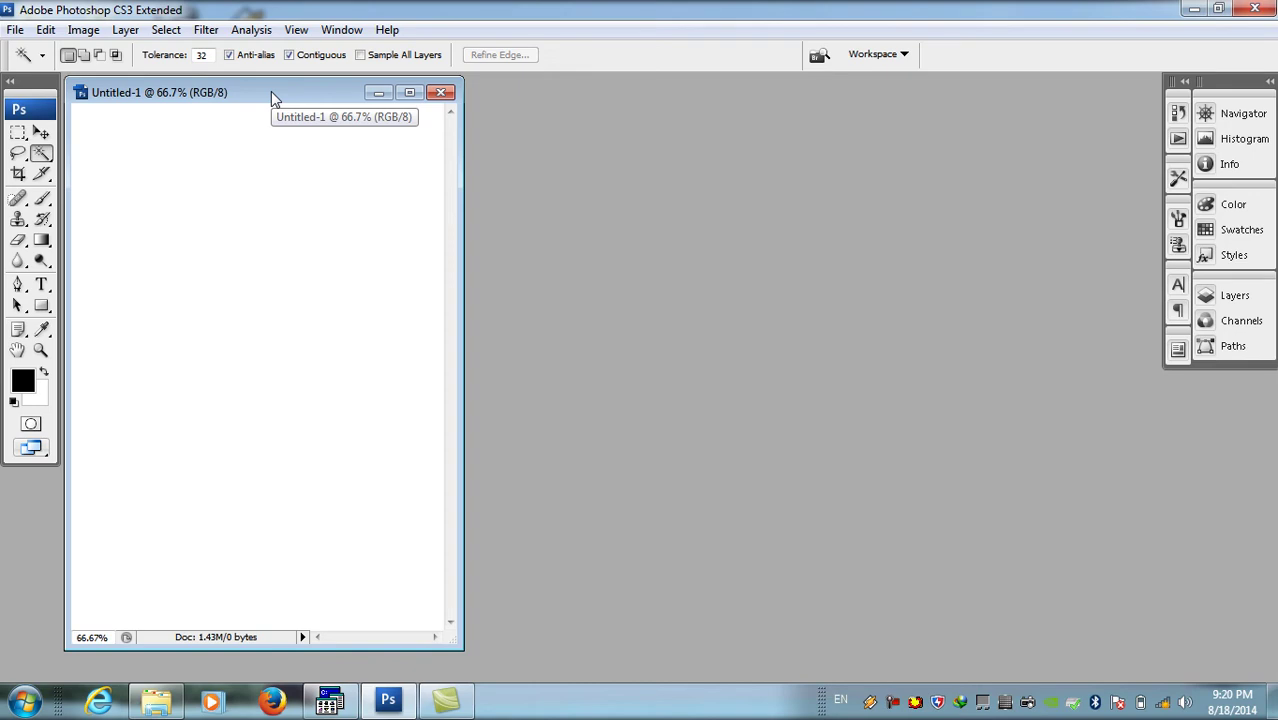
Rotate the canvas 90° clockwise into landscape orientation and reposition the document window slightly.
click(84, 30)
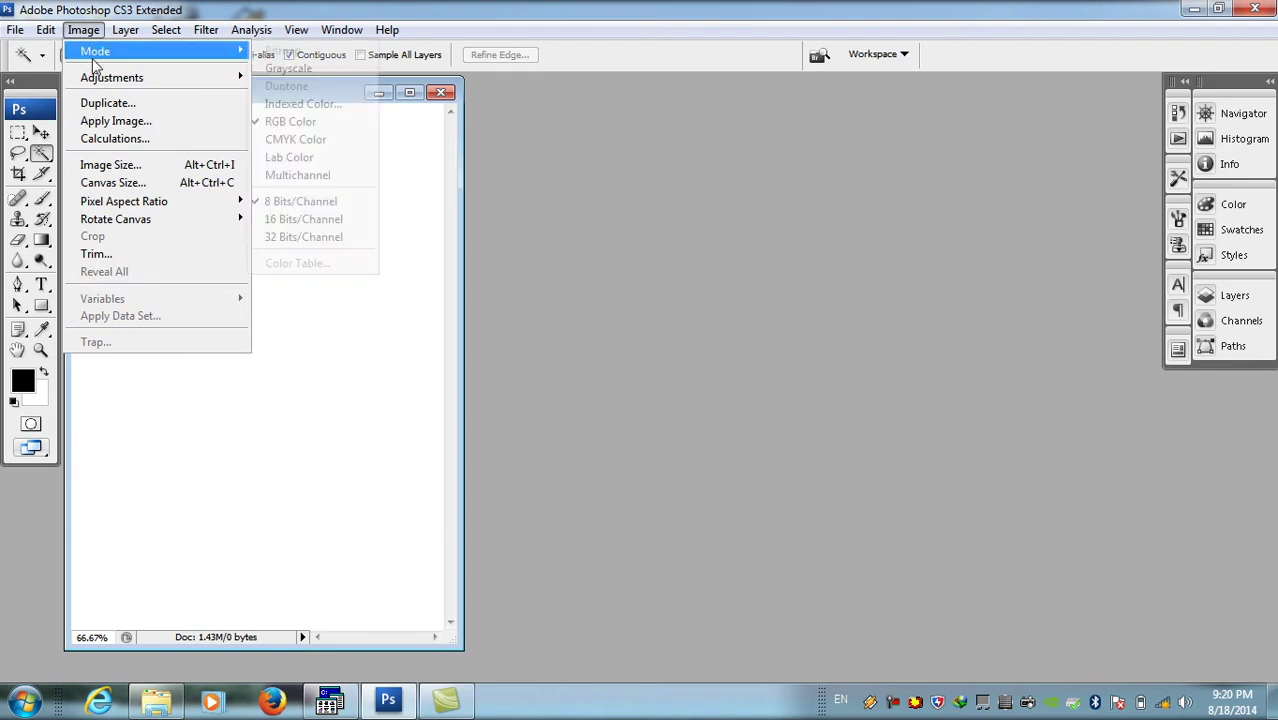
mouse_move(152, 224)
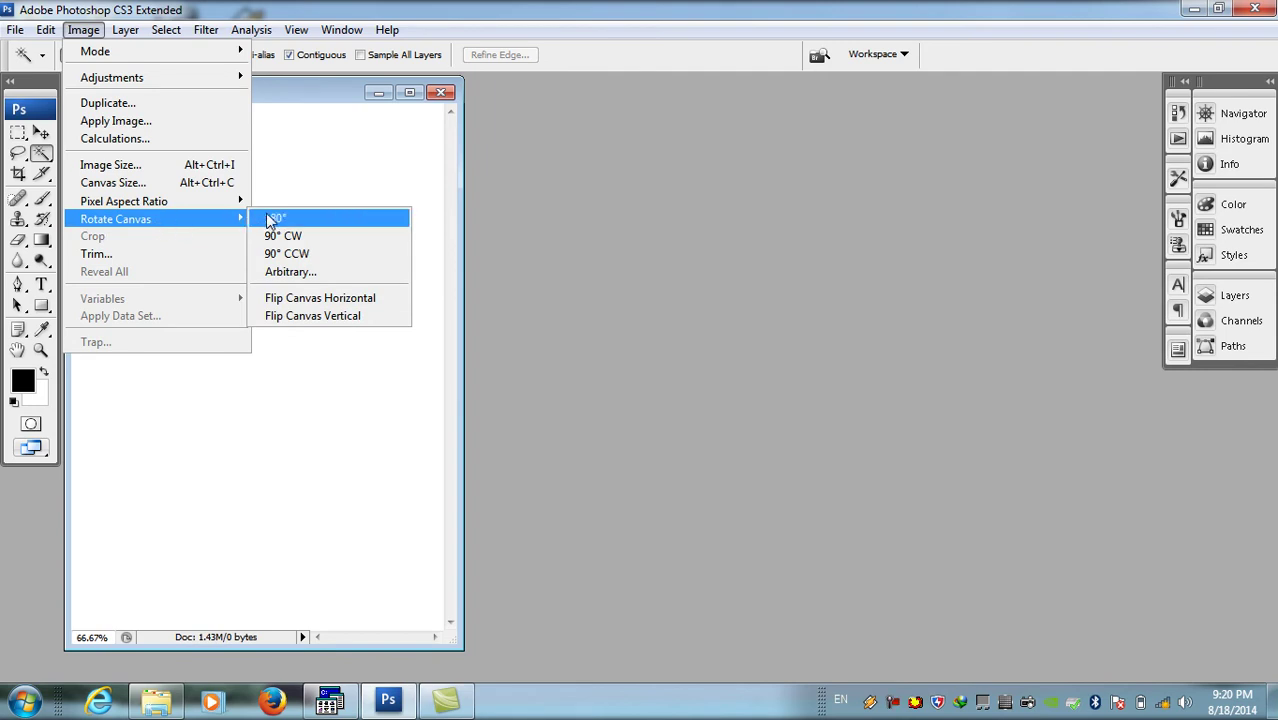
click(292, 243)
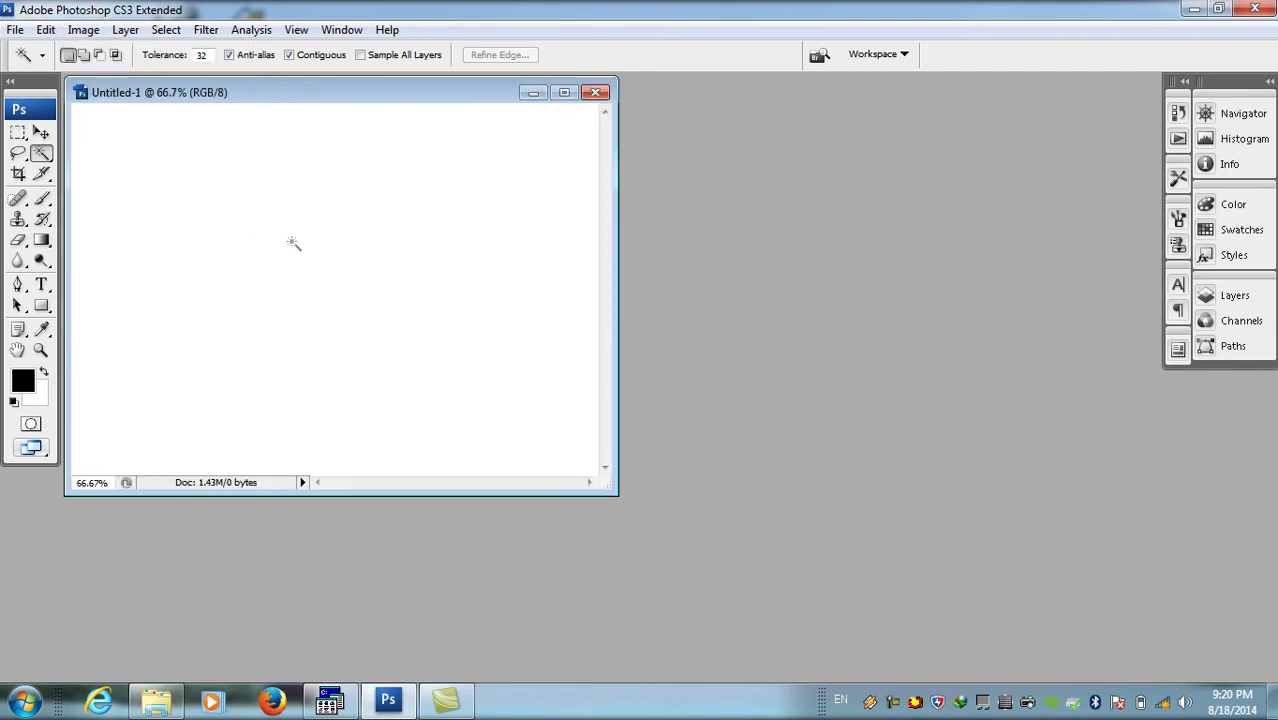
drag(340, 98, 367, 126)
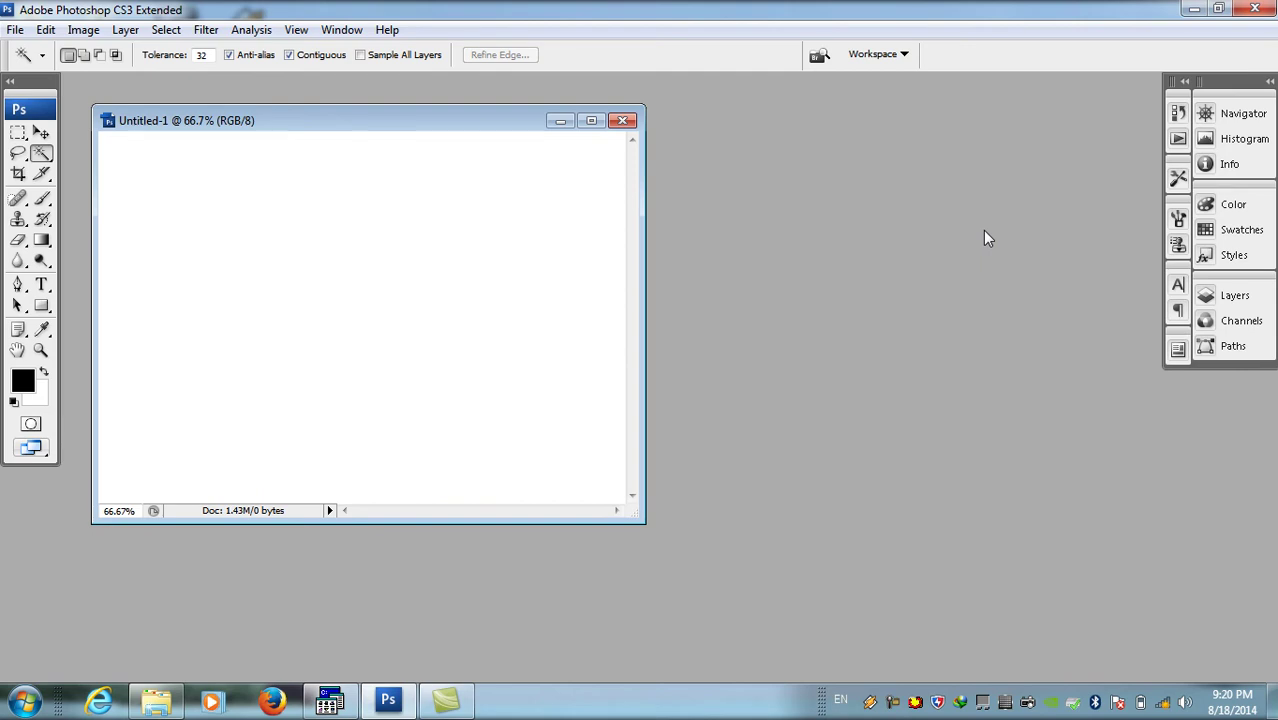
Open image 0148 from New folder on the desktop and place its window beside the blank document.
click(15, 30)
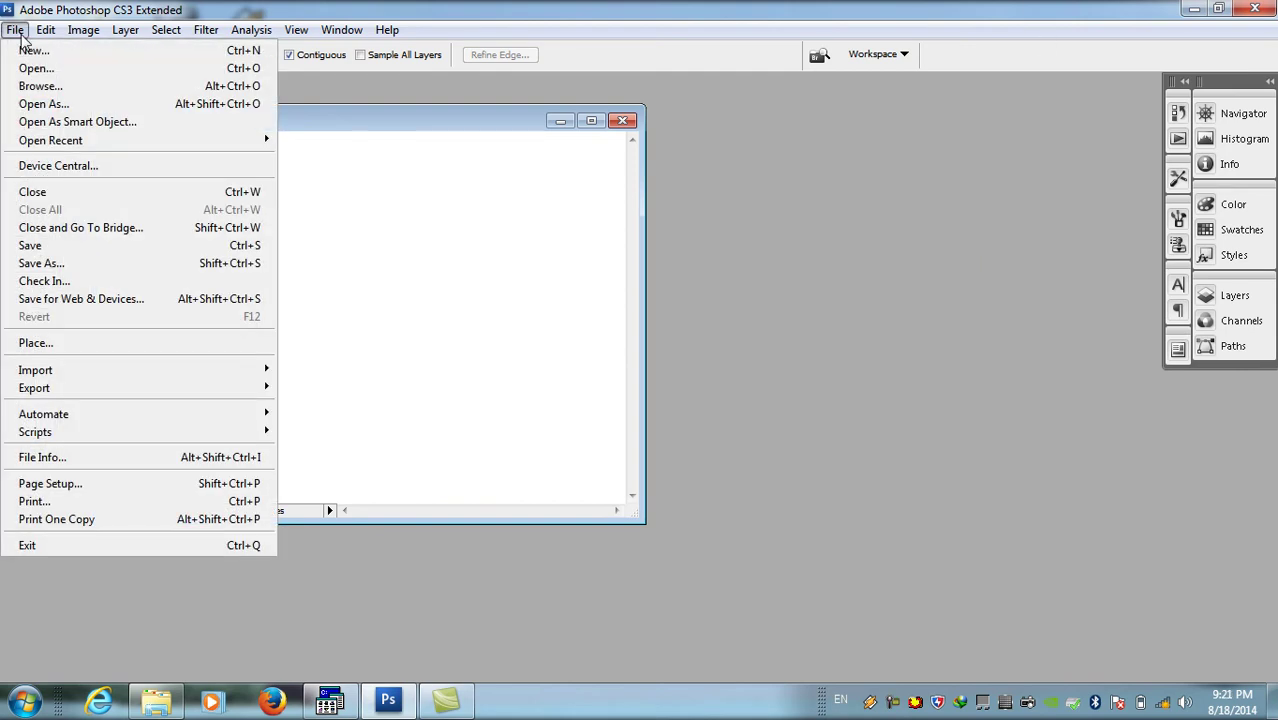
click(37, 68)
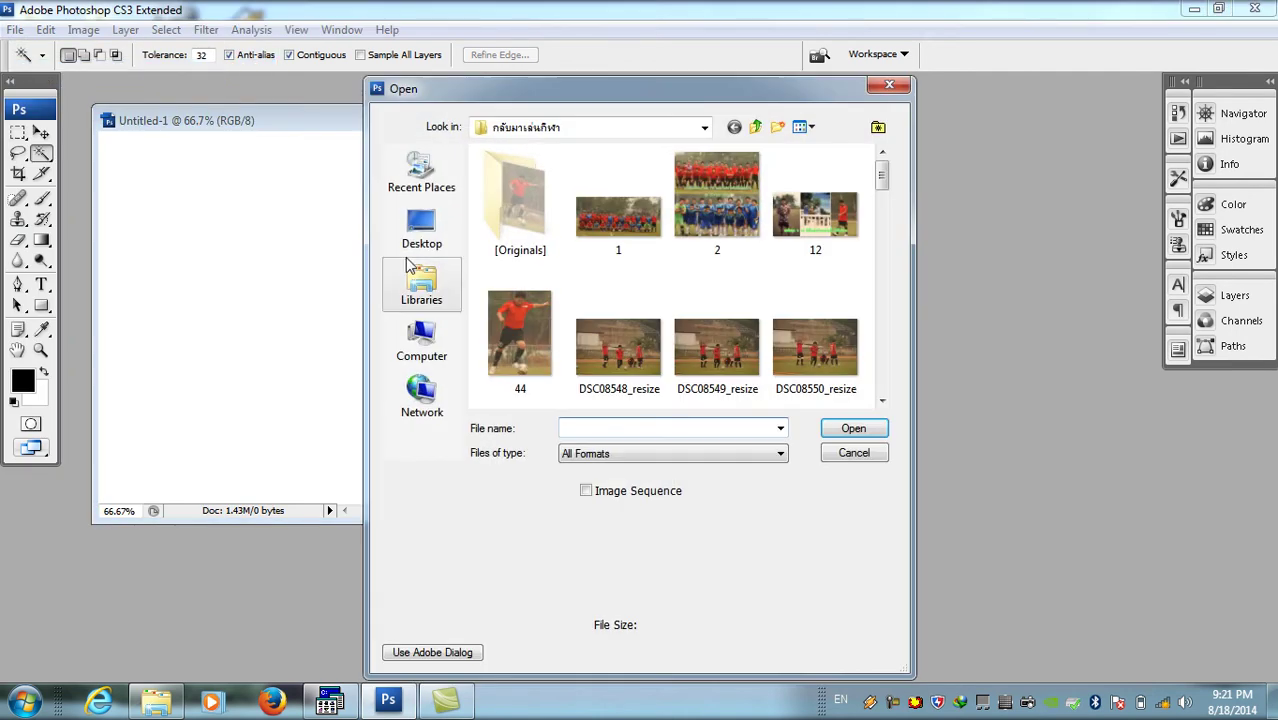
click(418, 236)
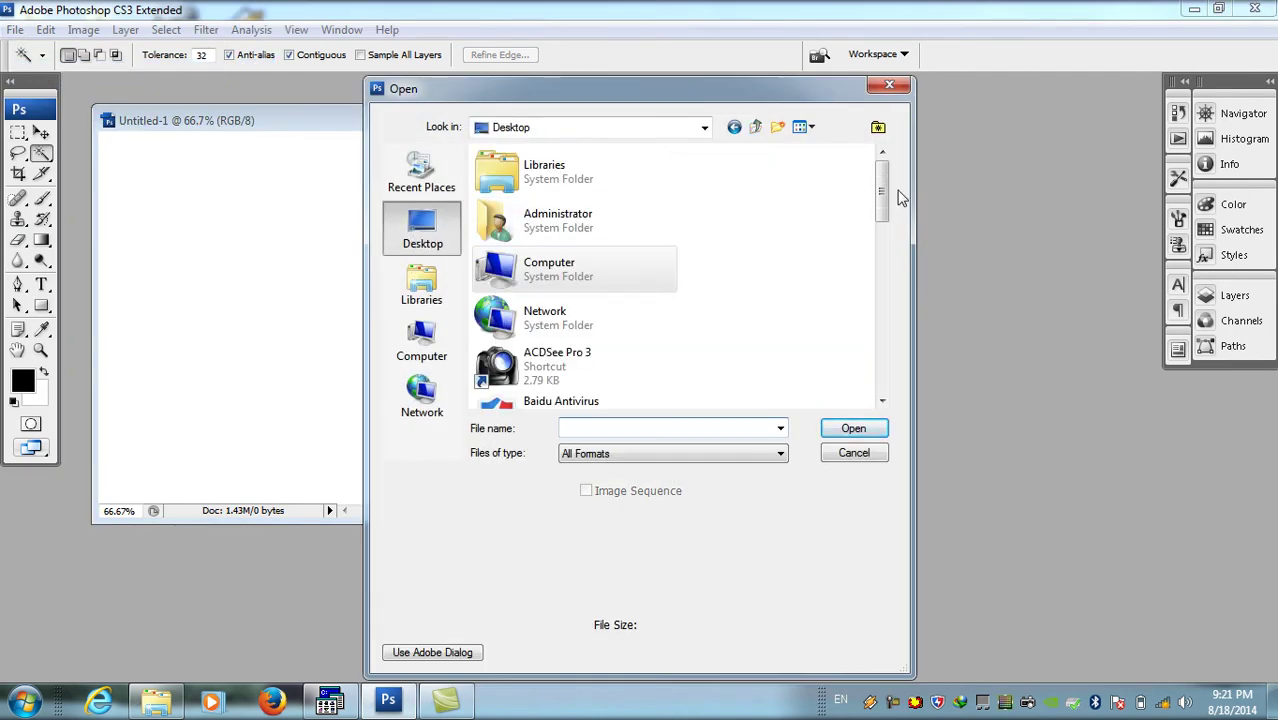
mouse_move(881, 199)
mouse_down()
mouse_move(869, 262)
mouse_move(884, 279)
mouse_move(883, 398)
mouse_up()
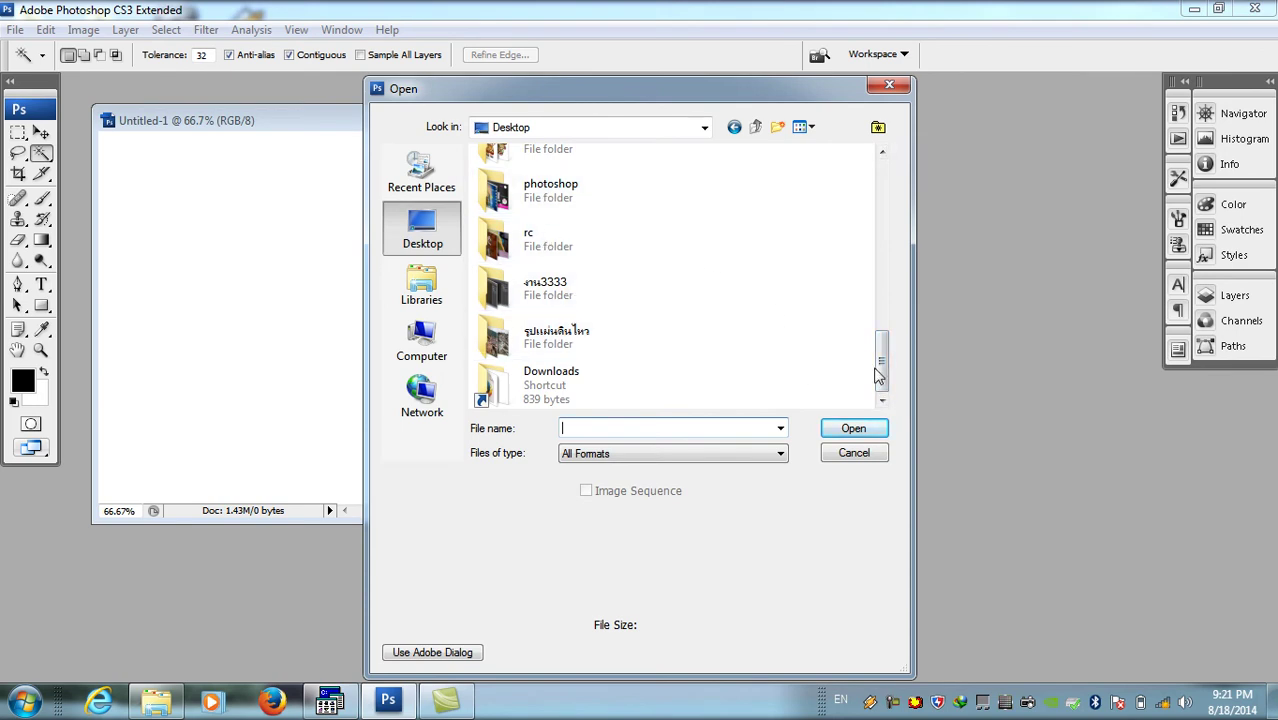
scroll(880, 357, up, 2)
double_click(545, 222)
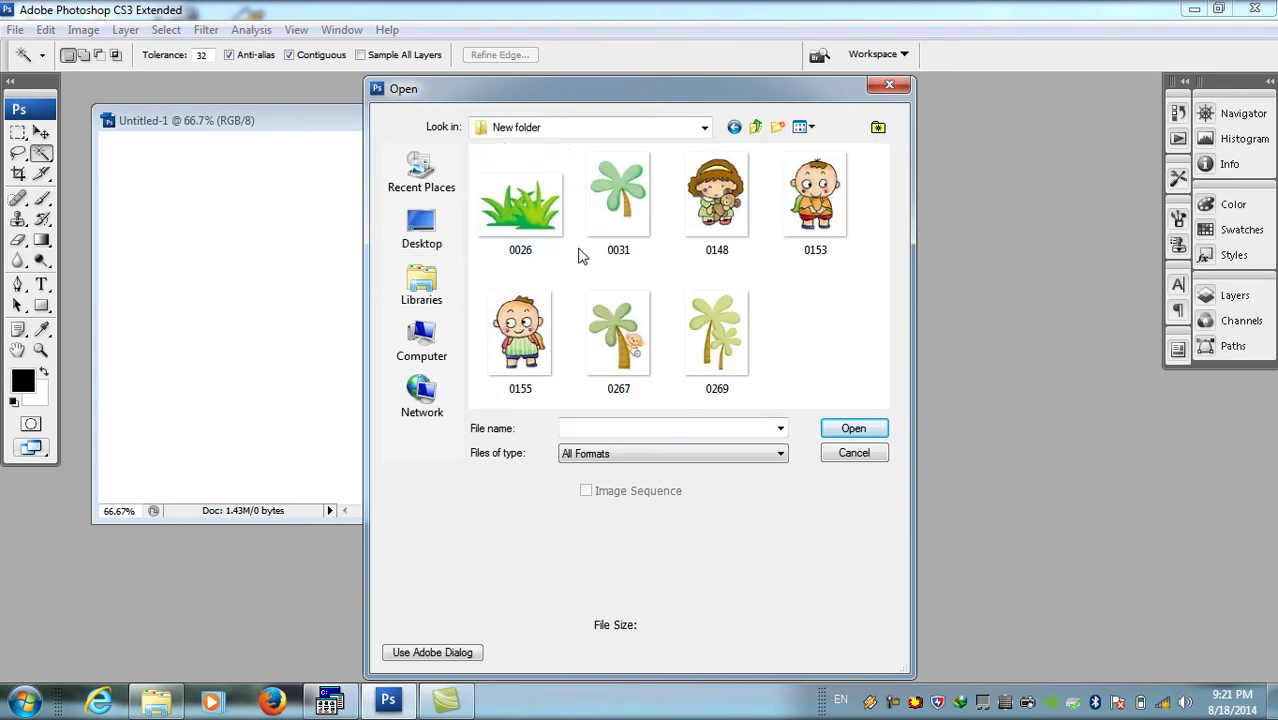
click(721, 197)
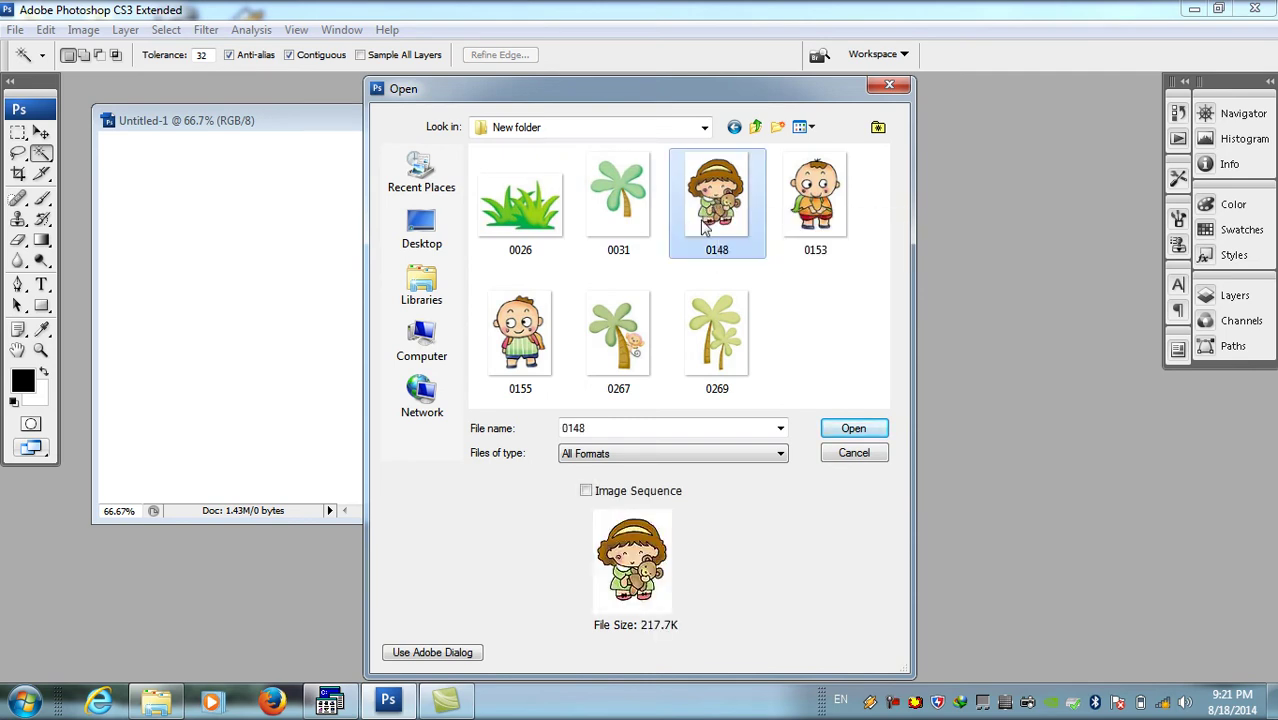
click(852, 429)
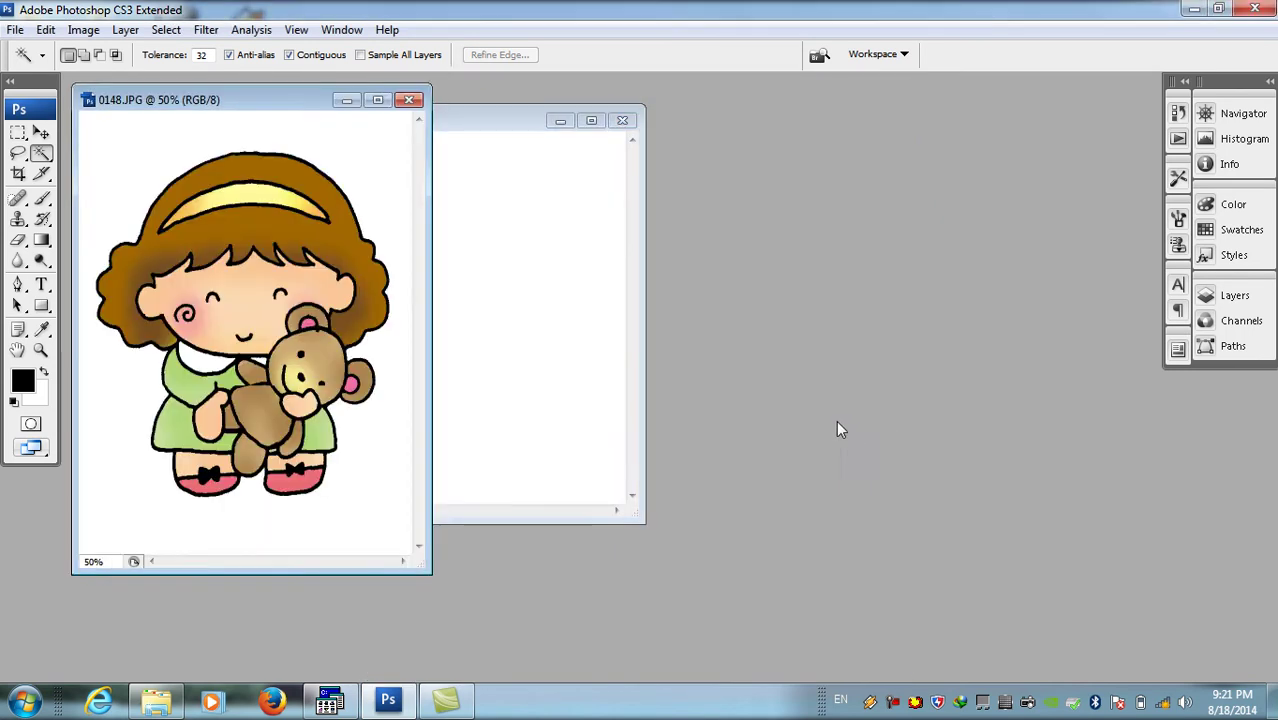
drag(240, 99, 585, 150)
drag(721, 157, 964, 100)
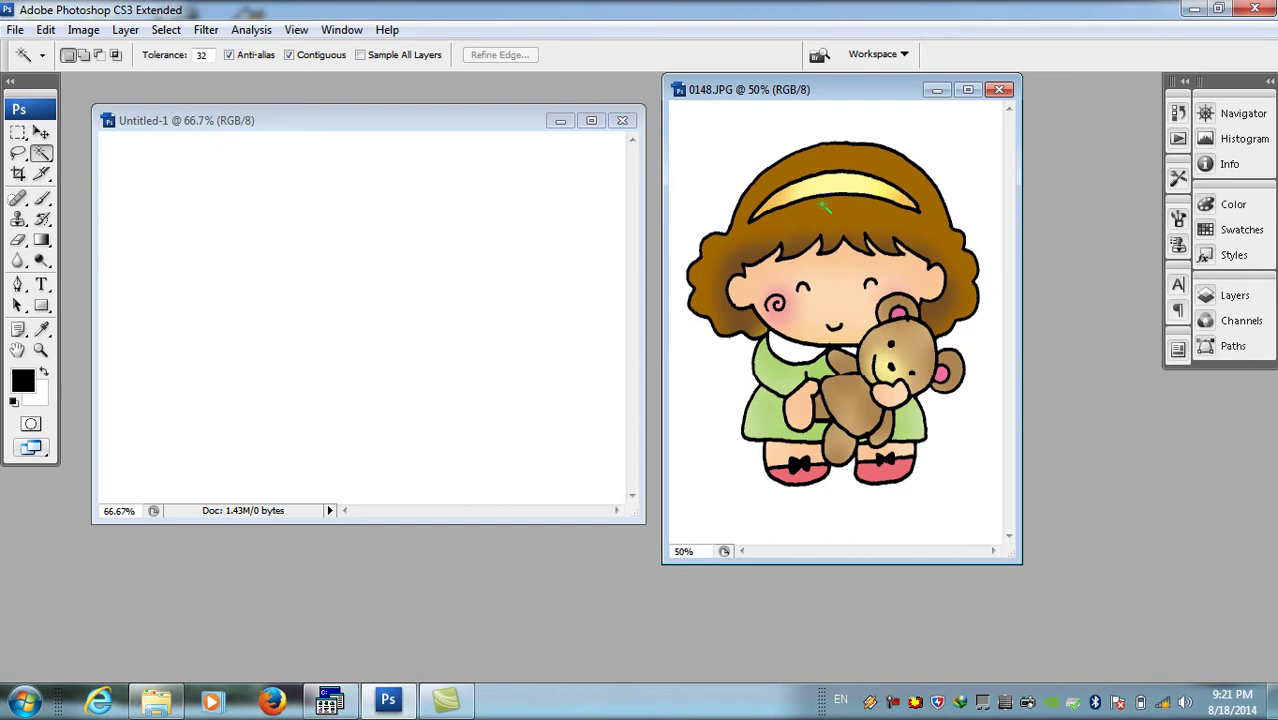
Select the white background around the girl with the Magic Wand and invert the selection to isolate her.
click(41, 133)
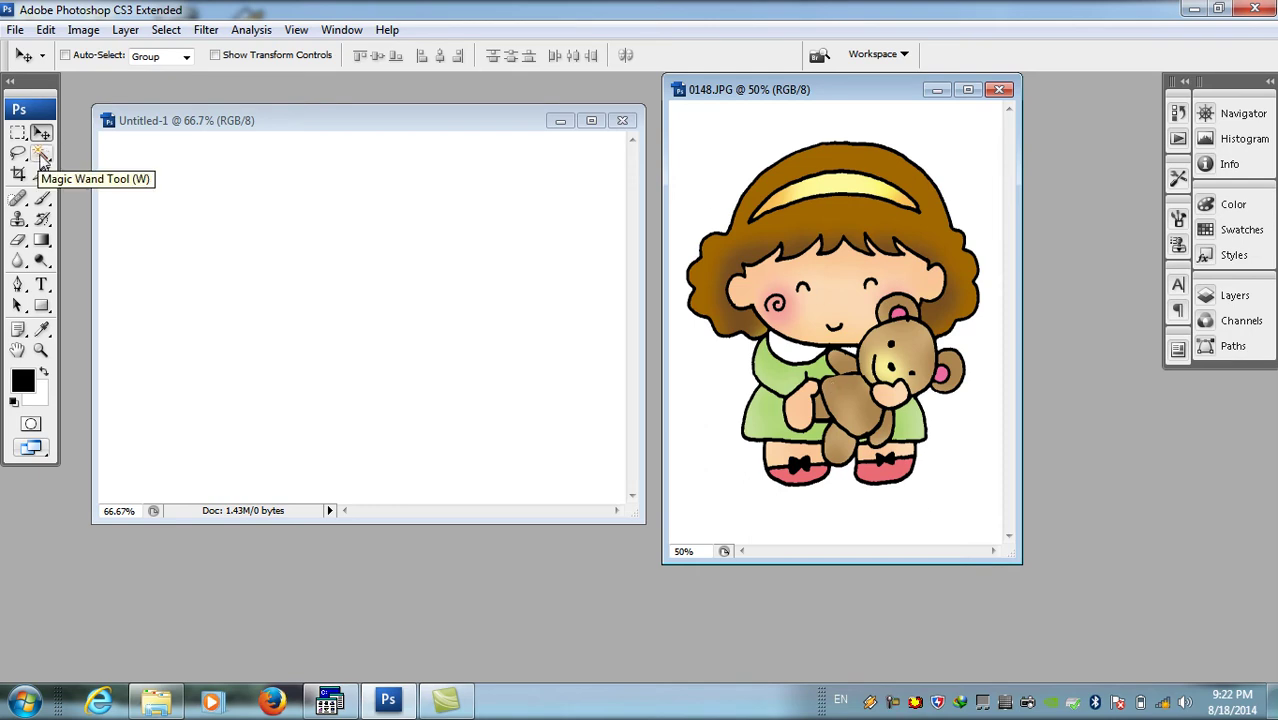
click(41, 155)
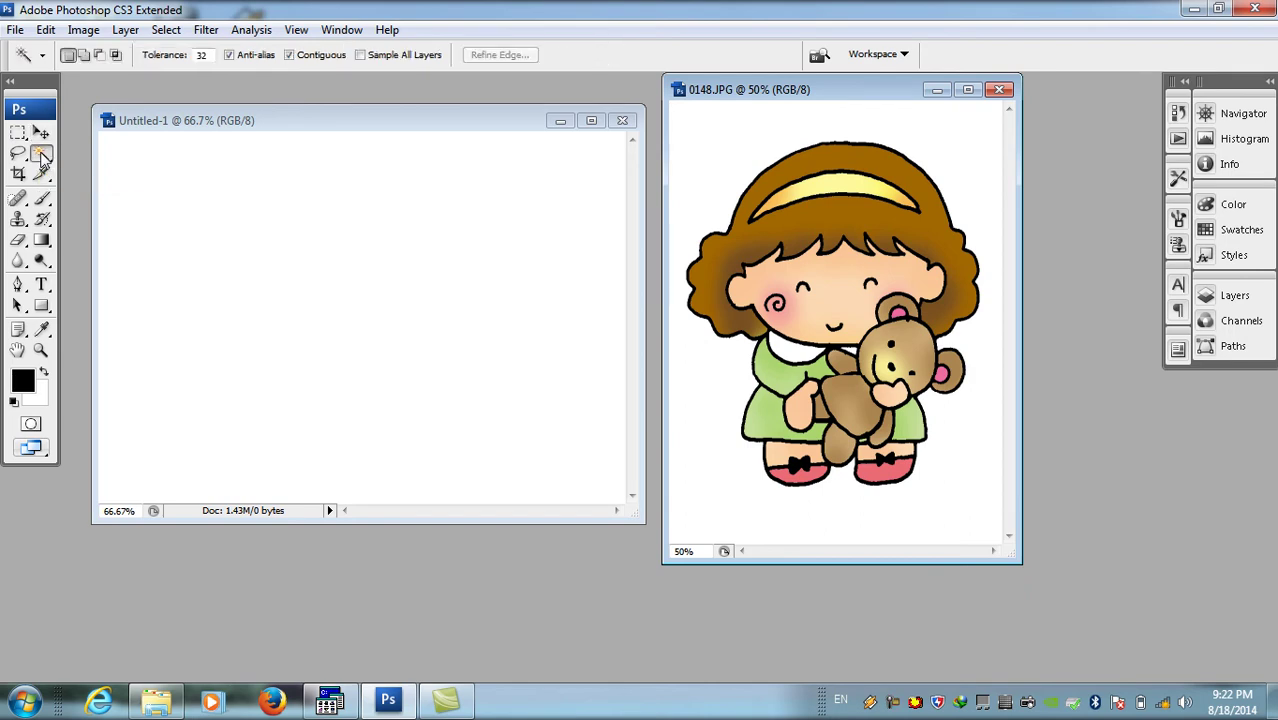
click(720, 148)
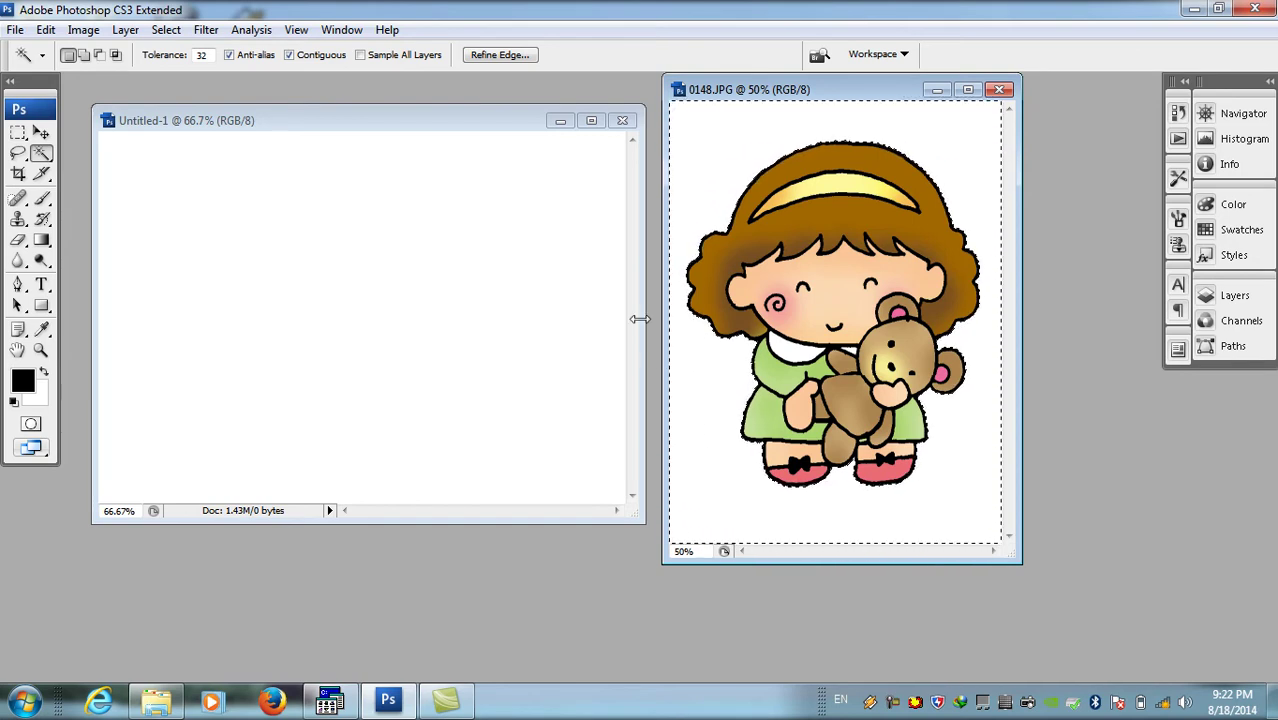
click(165, 32)
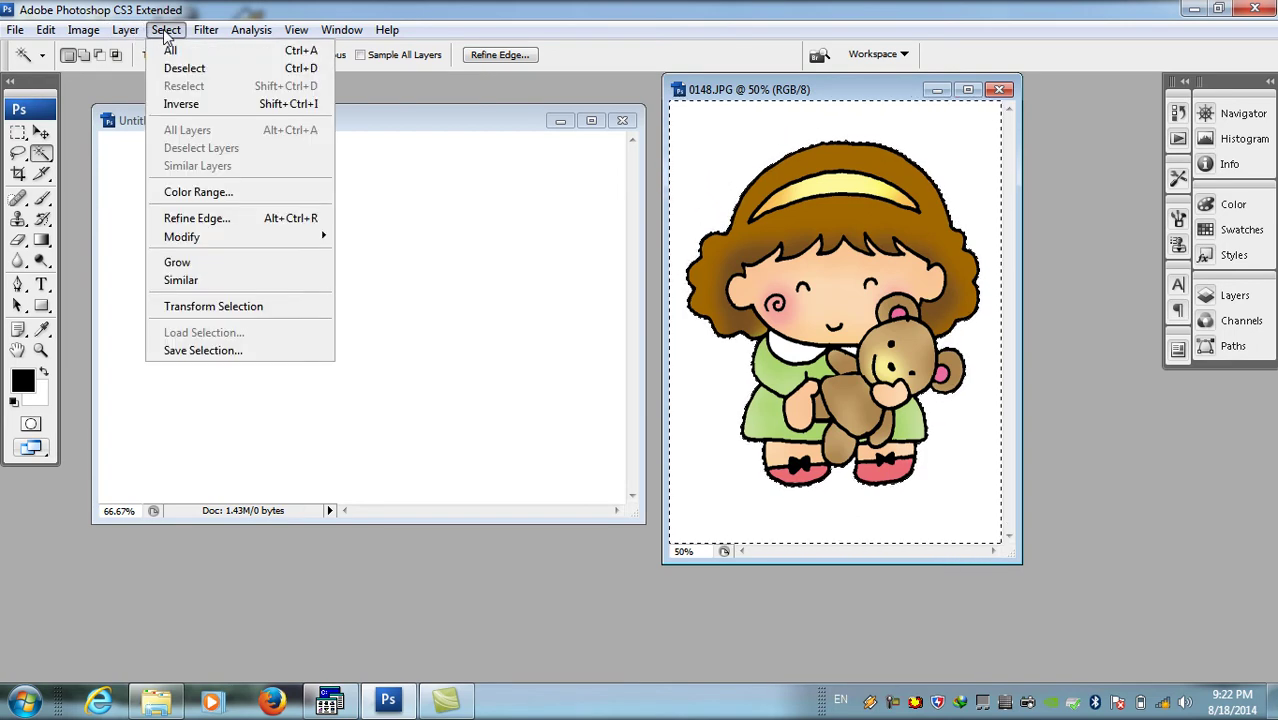
click(182, 104)
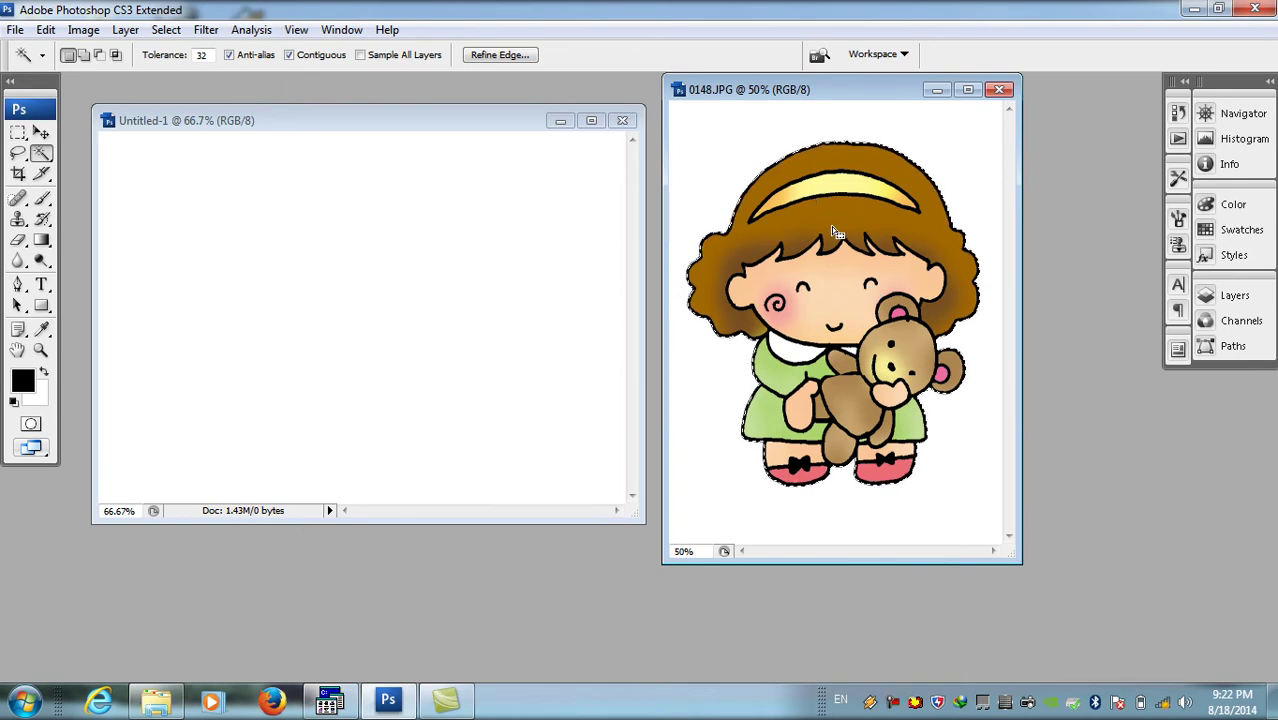
Copy the selected girl into the Untitled-1 document with the Move tool and close the 0148 image.
click(41, 133)
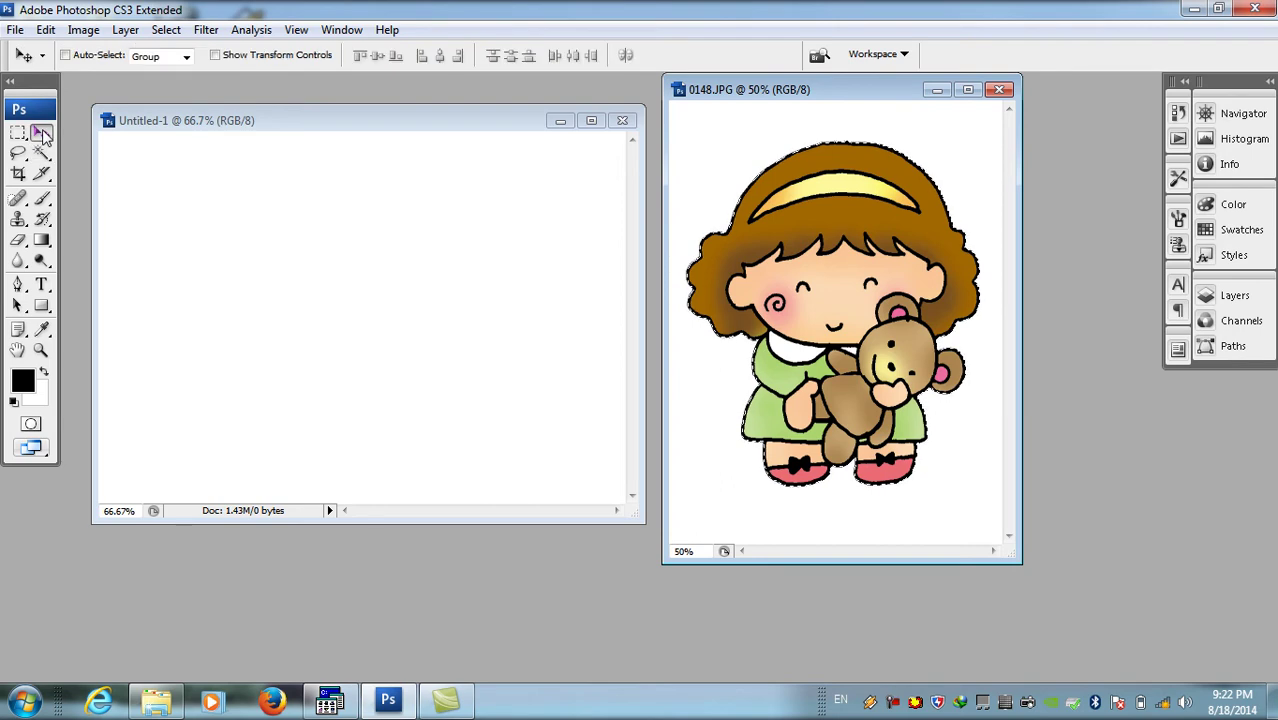
drag(875, 278, 380, 268)
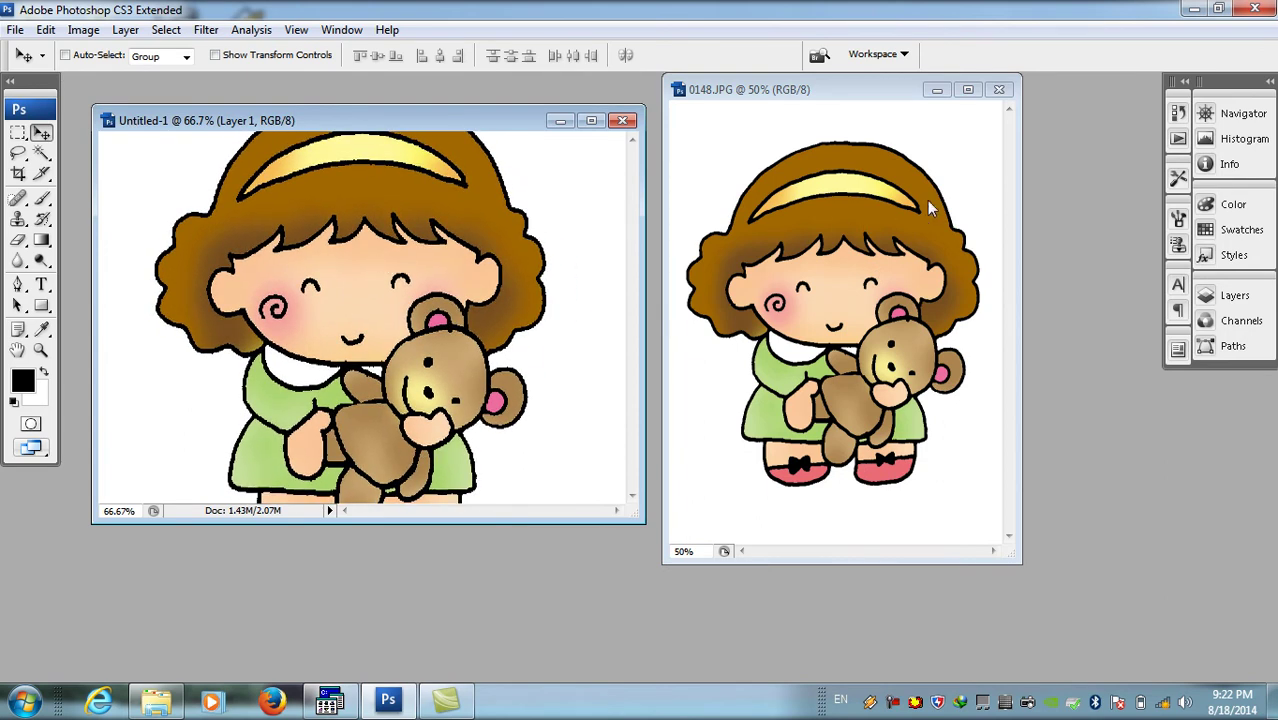
click(1001, 91)
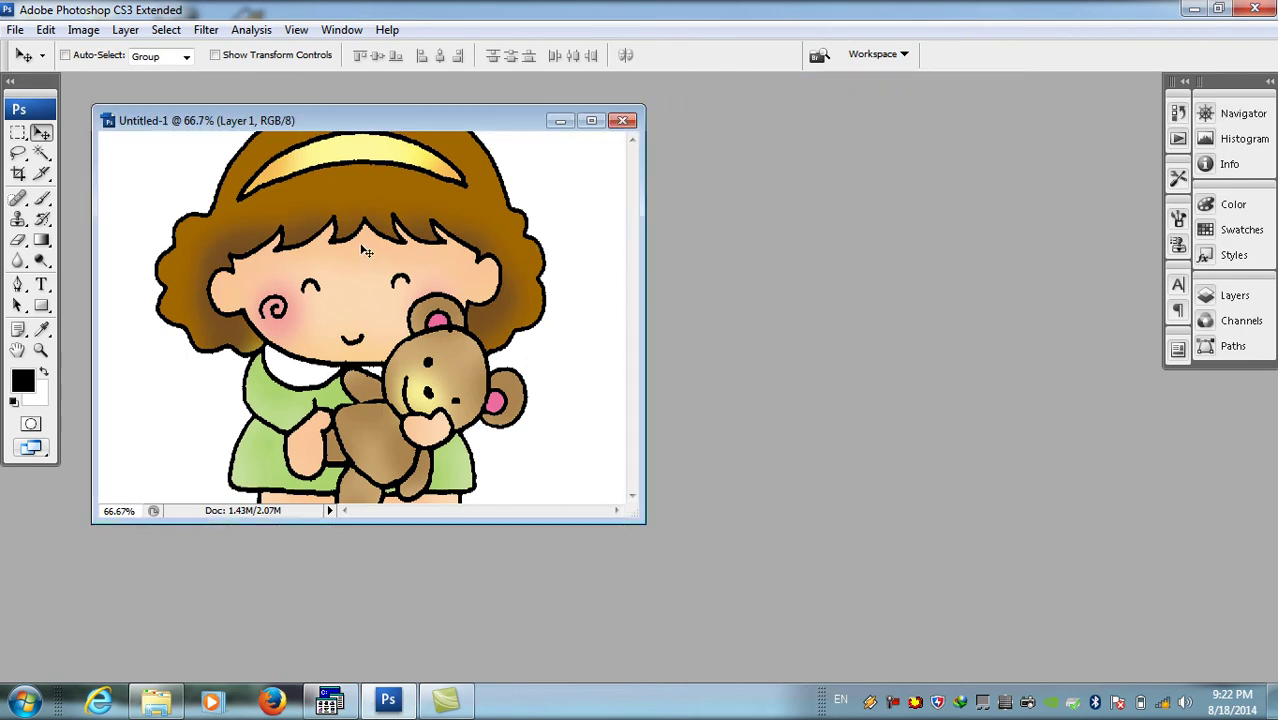
Shift the girl slightly down and to the right on the canvas, and display the document's layers.
mouse_move(339, 204)
mouse_down()
mouse_move(378, 248)
mouse_move(337, 268)
mouse_move(351, 219)
mouse_up()
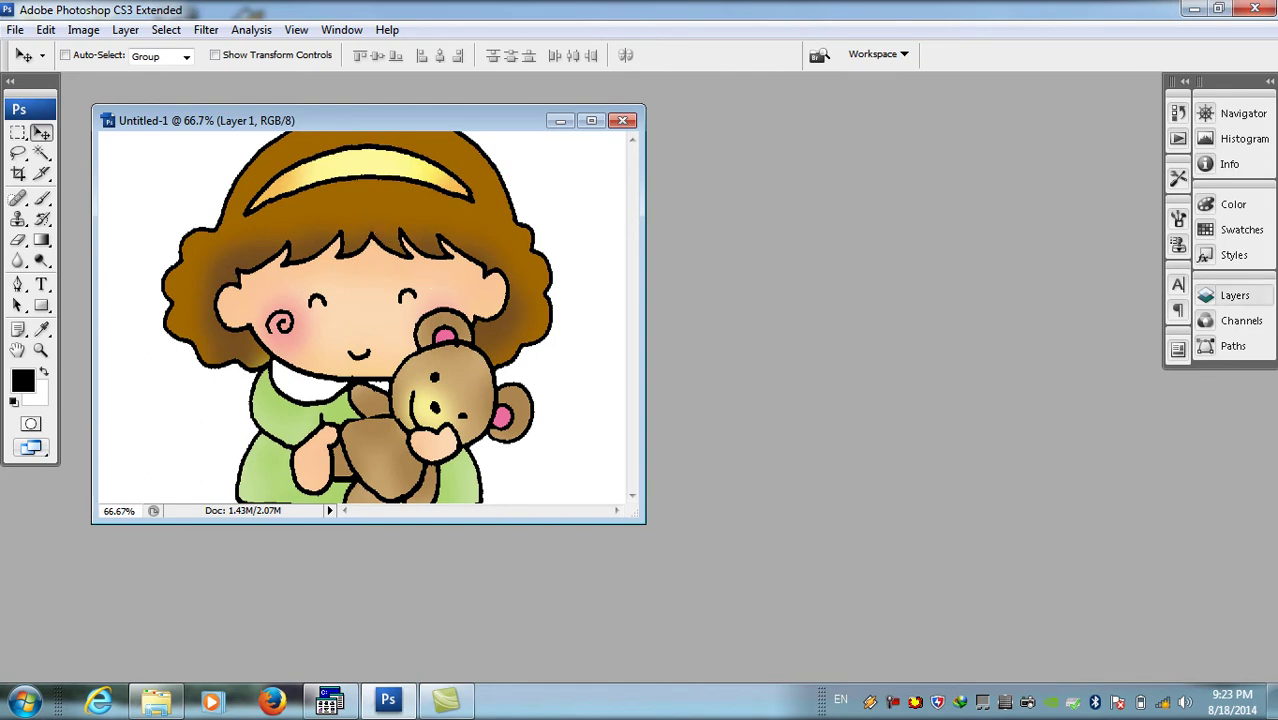
click(1232, 295)
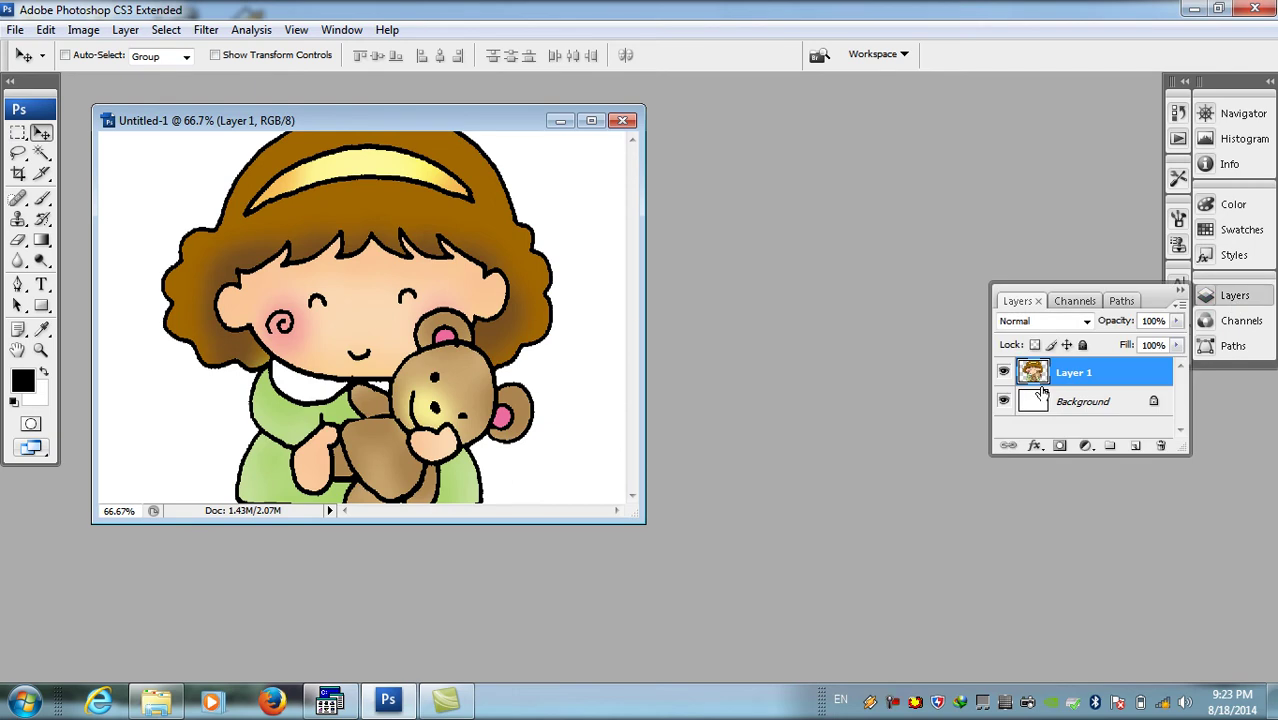
Fill the Background layer with a bright blue of hue 210° using the Paint Bucket.
click(1037, 398)
drag(45, 250, 77, 262)
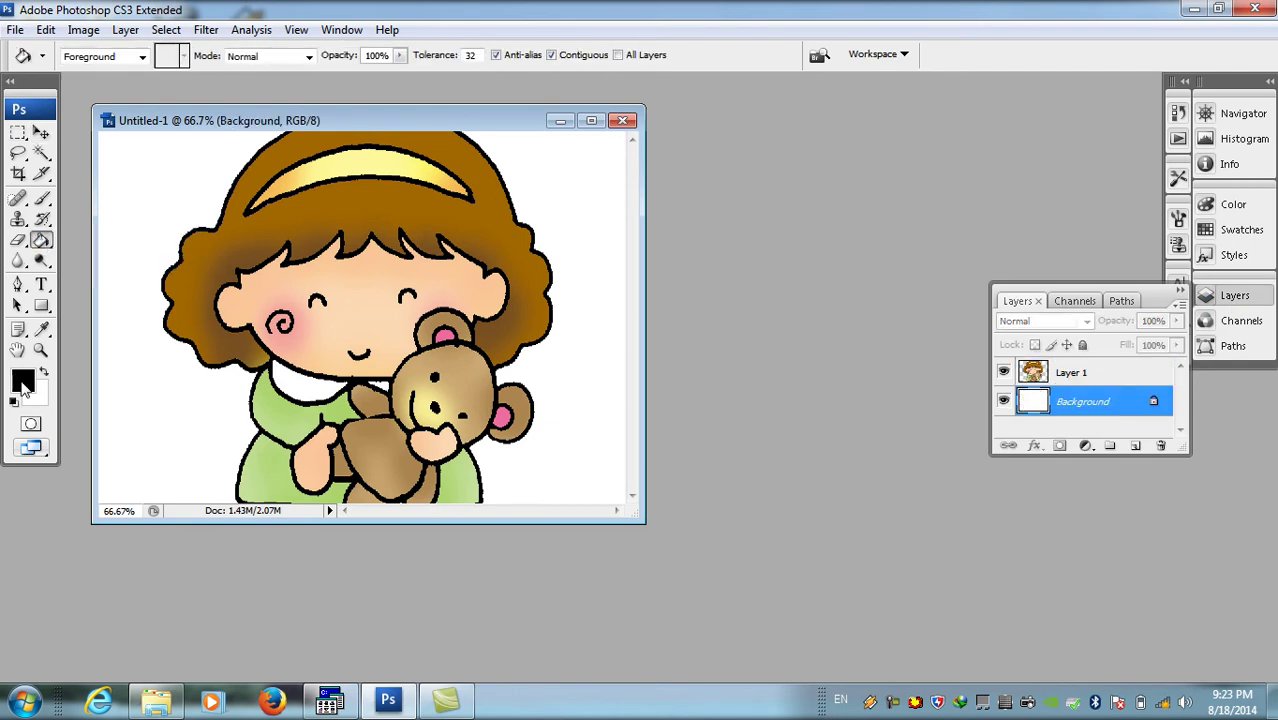
click(22, 379)
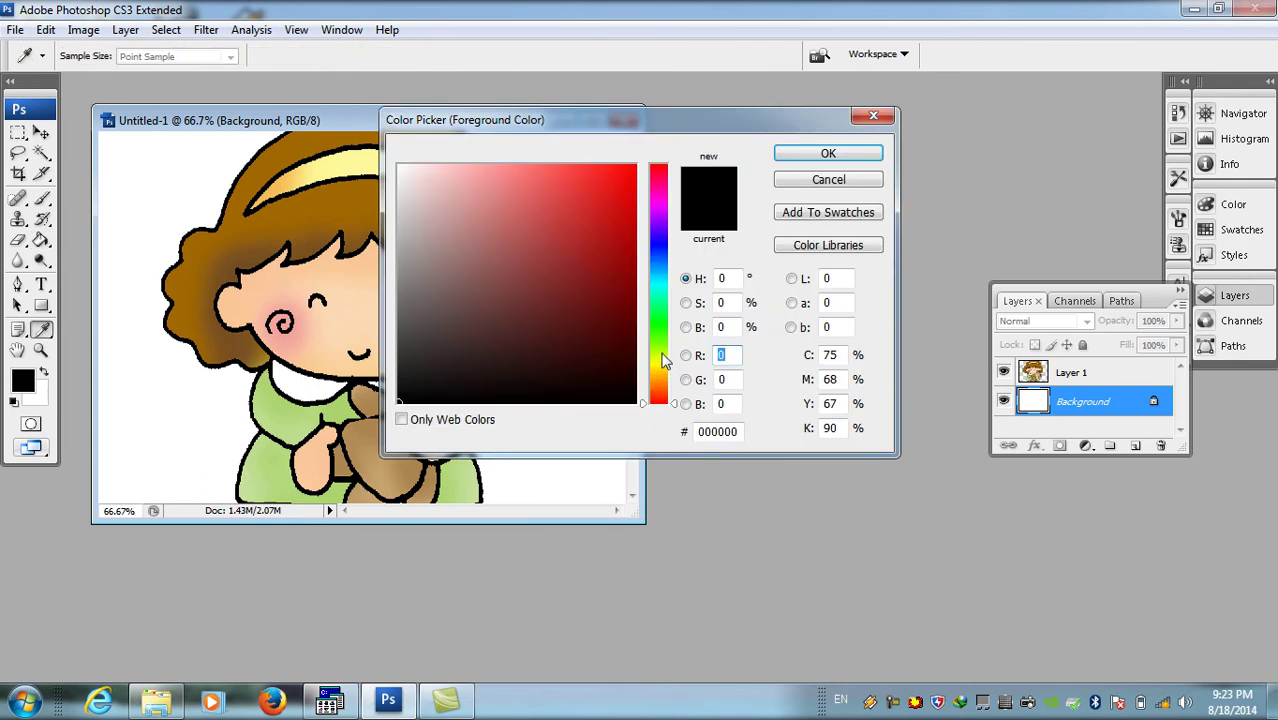
drag(660, 297, 663, 265)
click(588, 180)
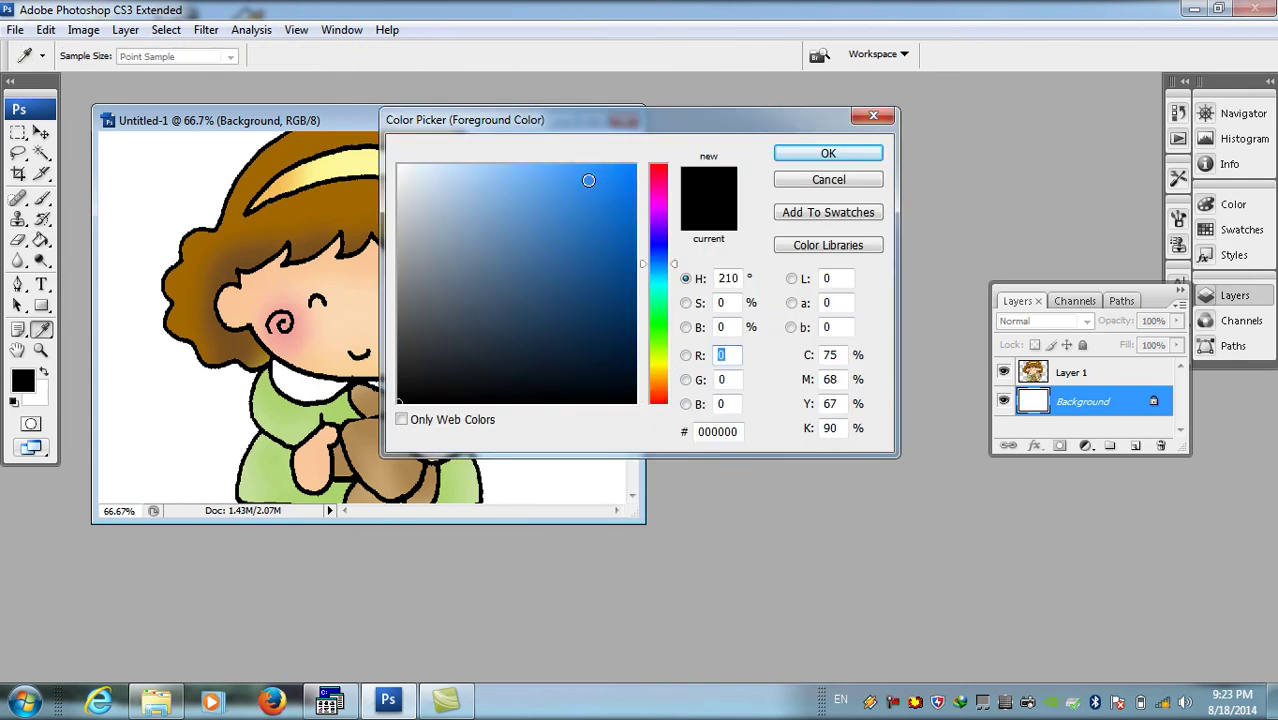
click(862, 158)
click(145, 175)
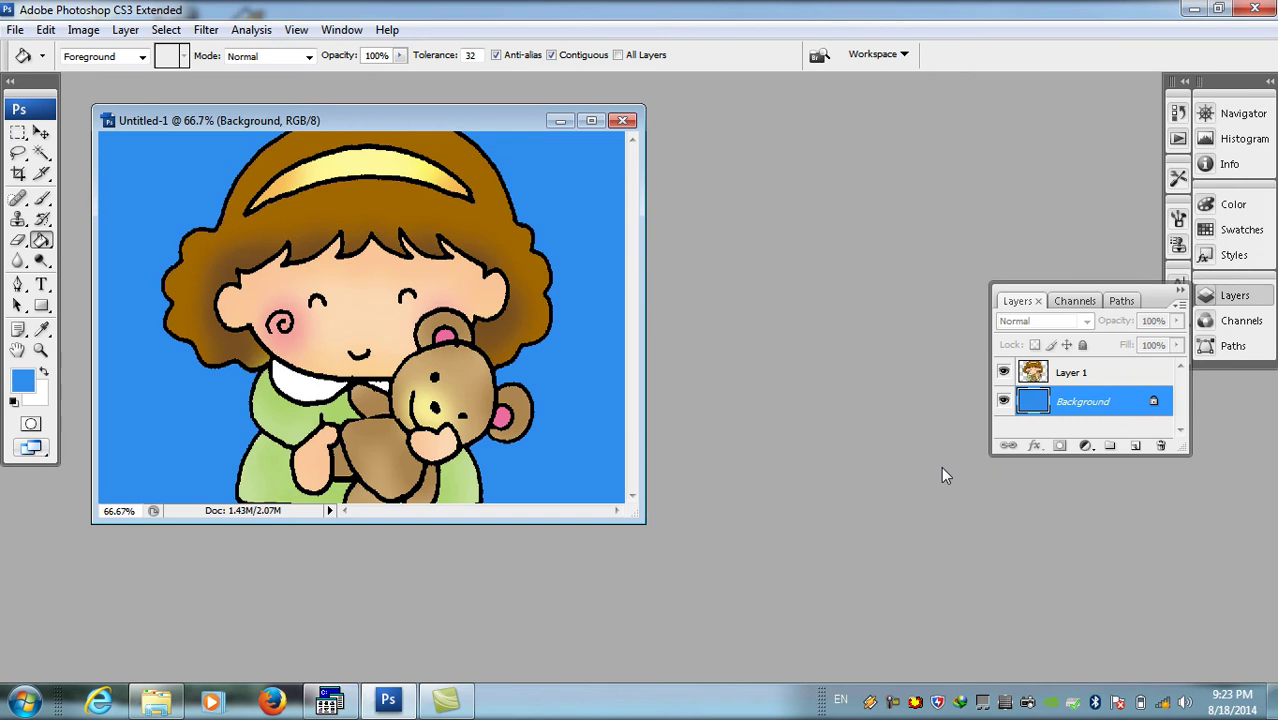
click(1181, 293)
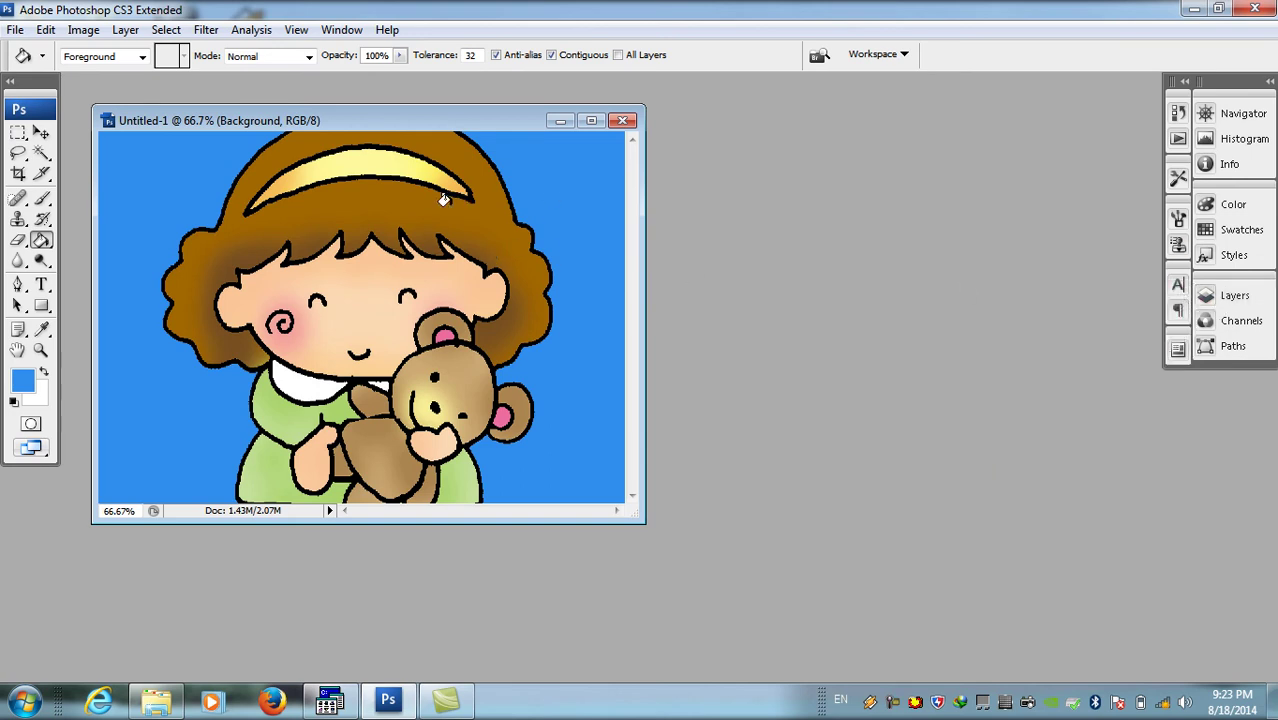
Enlarge the Untitled-1 window to show the whole canvas and make the girl's layer, Layer 1, active.
click(41, 133)
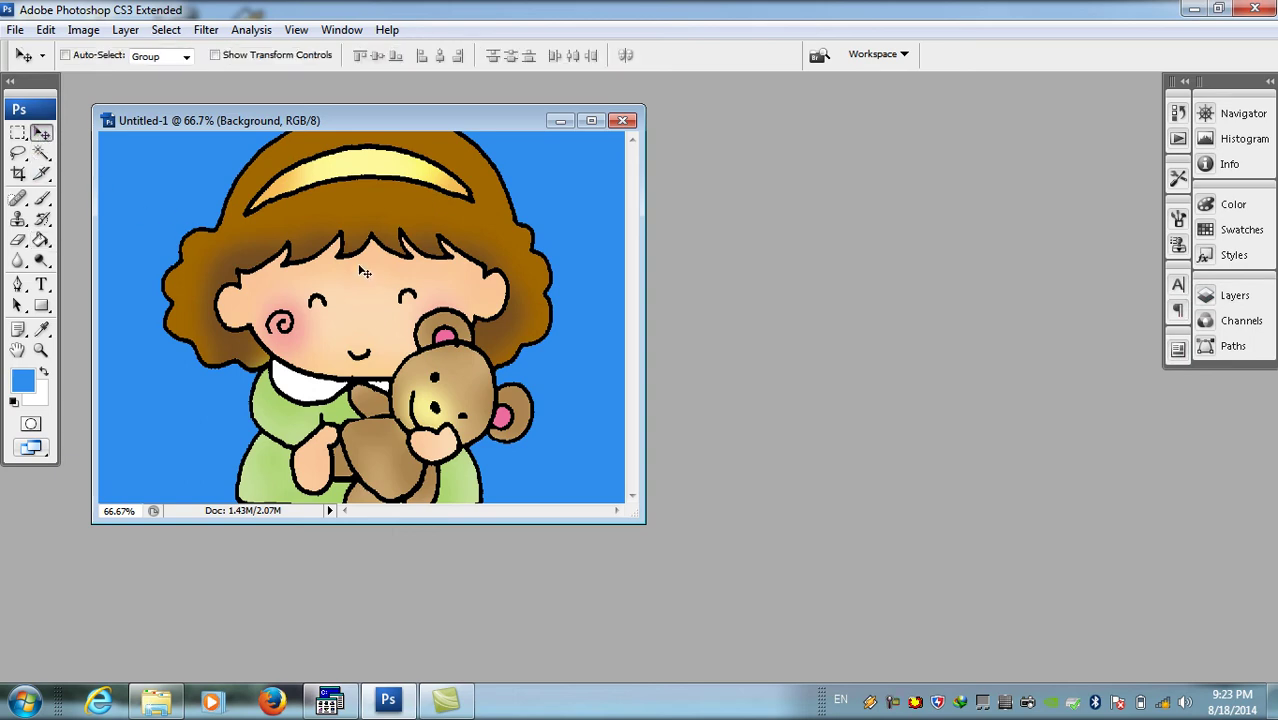
drag(638, 516, 940, 640)
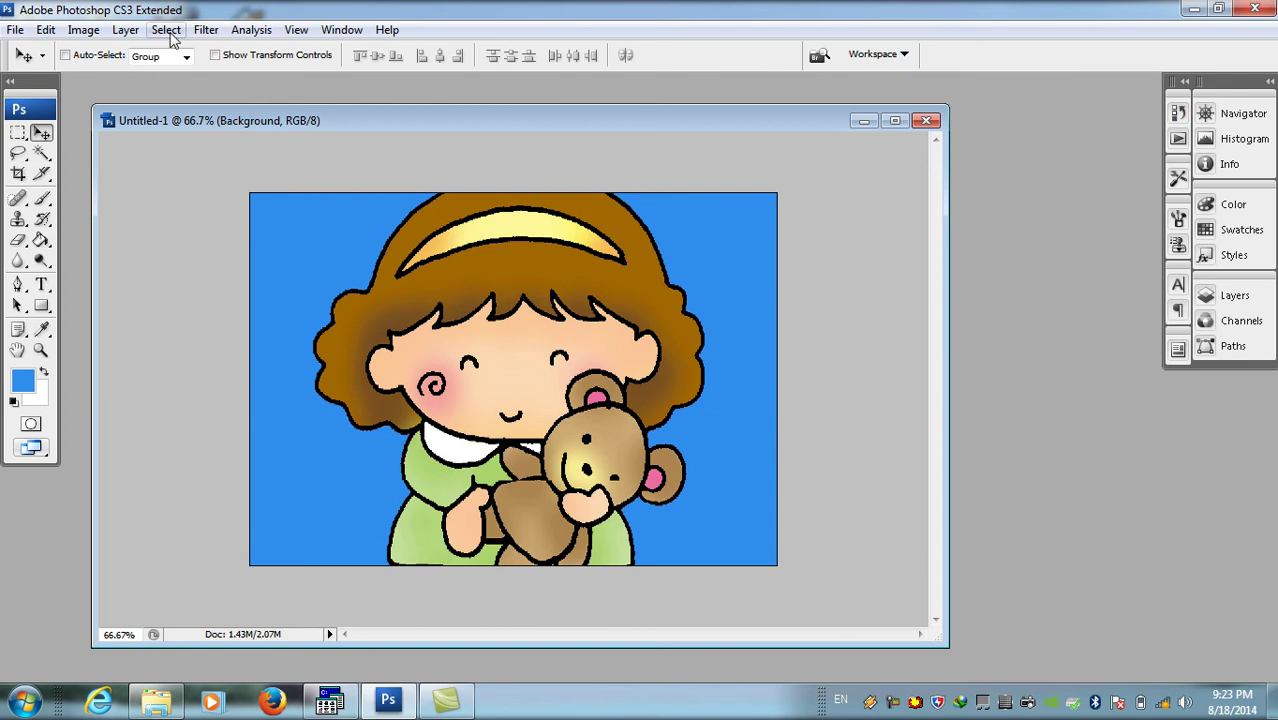
click(46, 30)
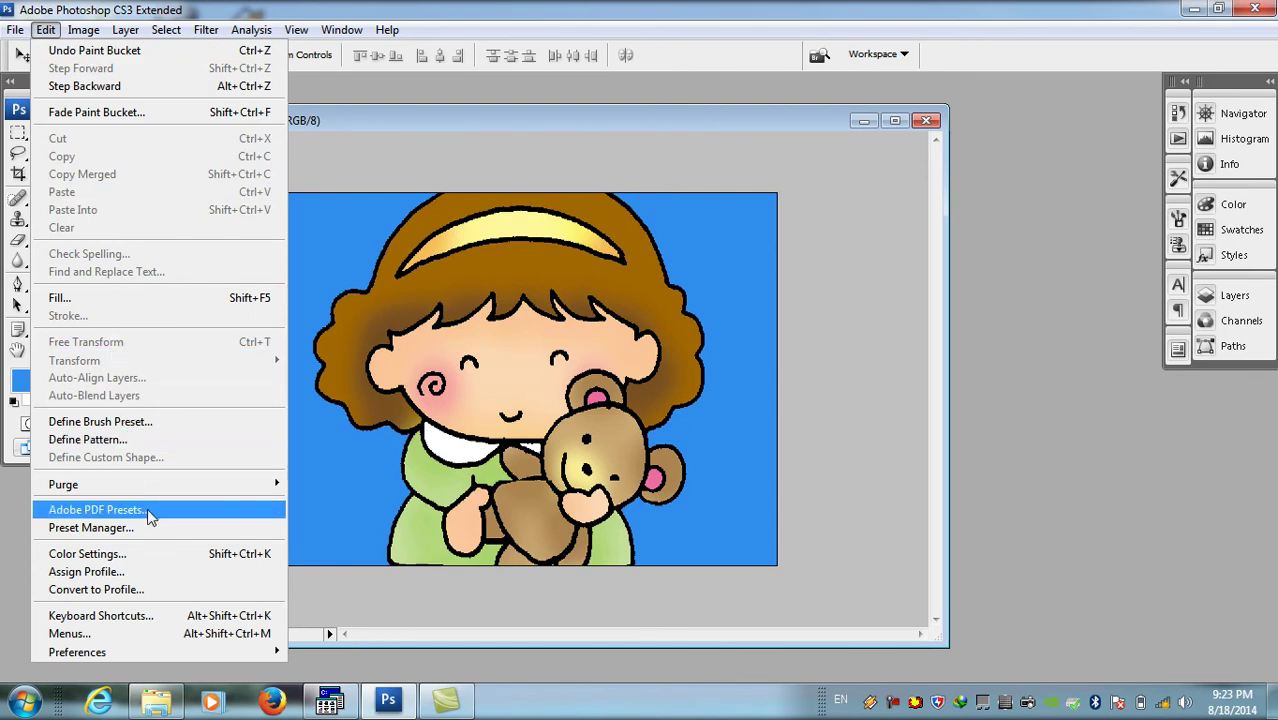
click(533, 173)
click(1221, 299)
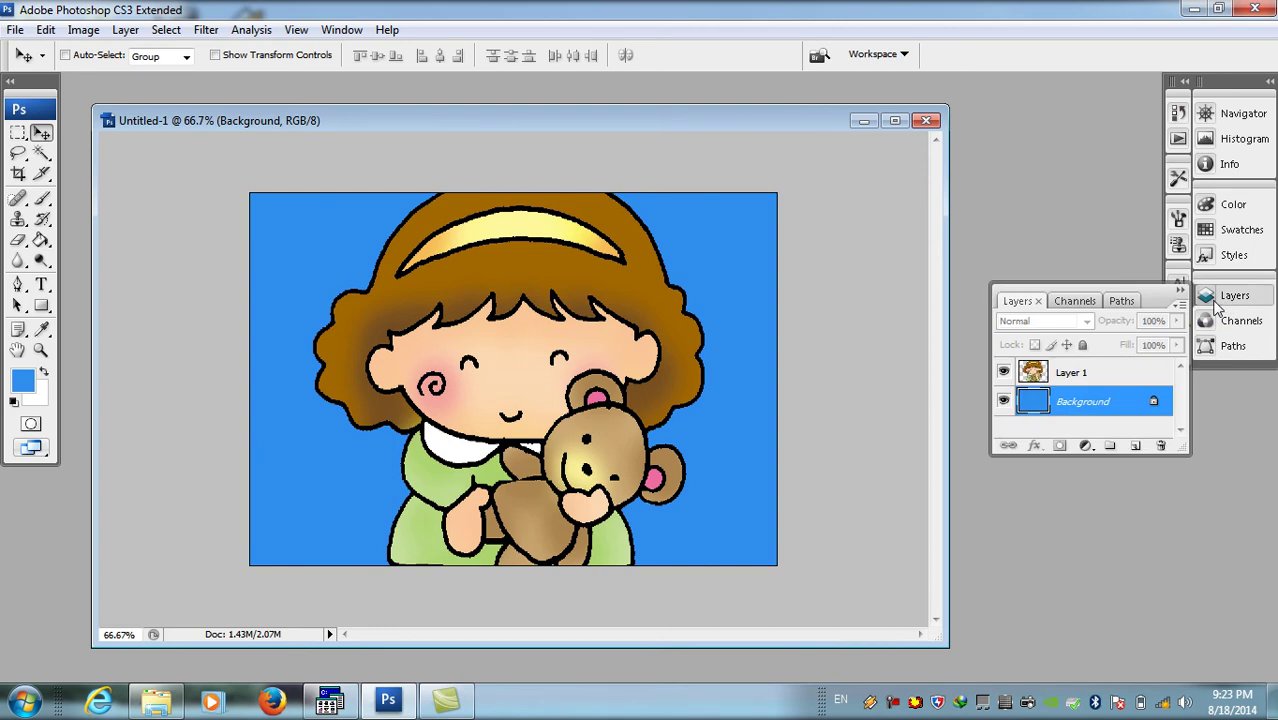
click(1066, 372)
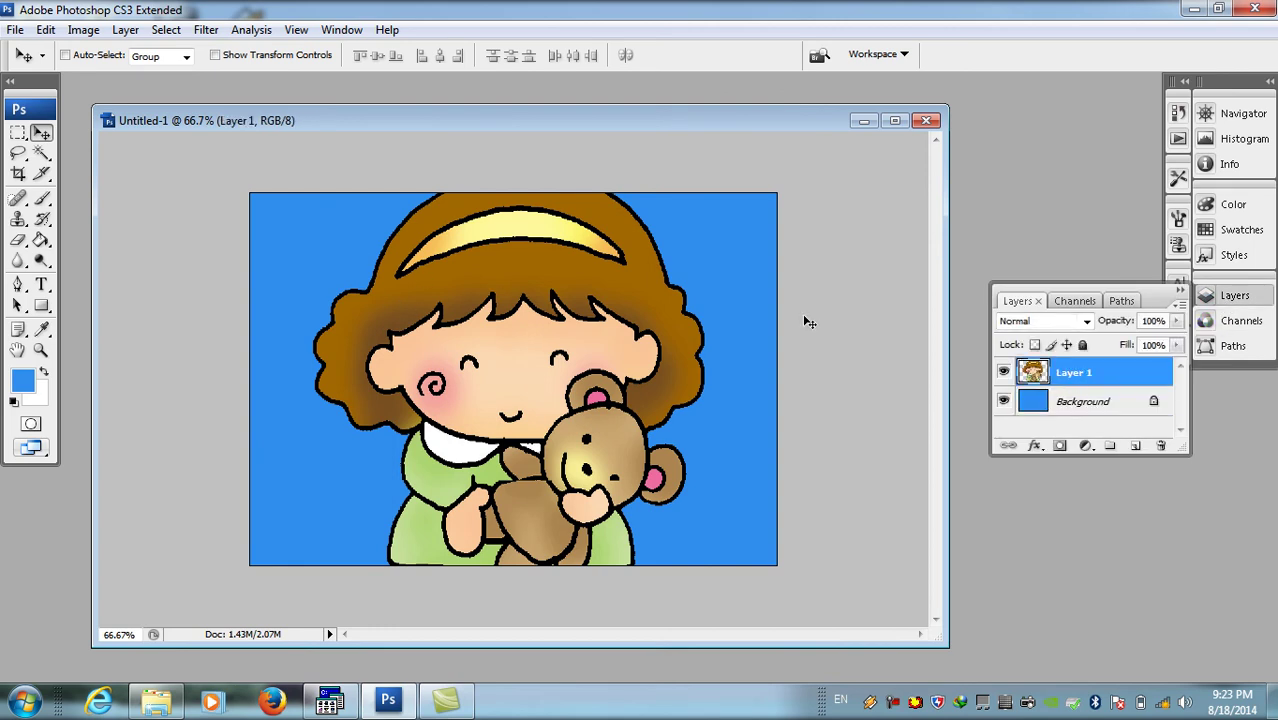
click(1179, 290)
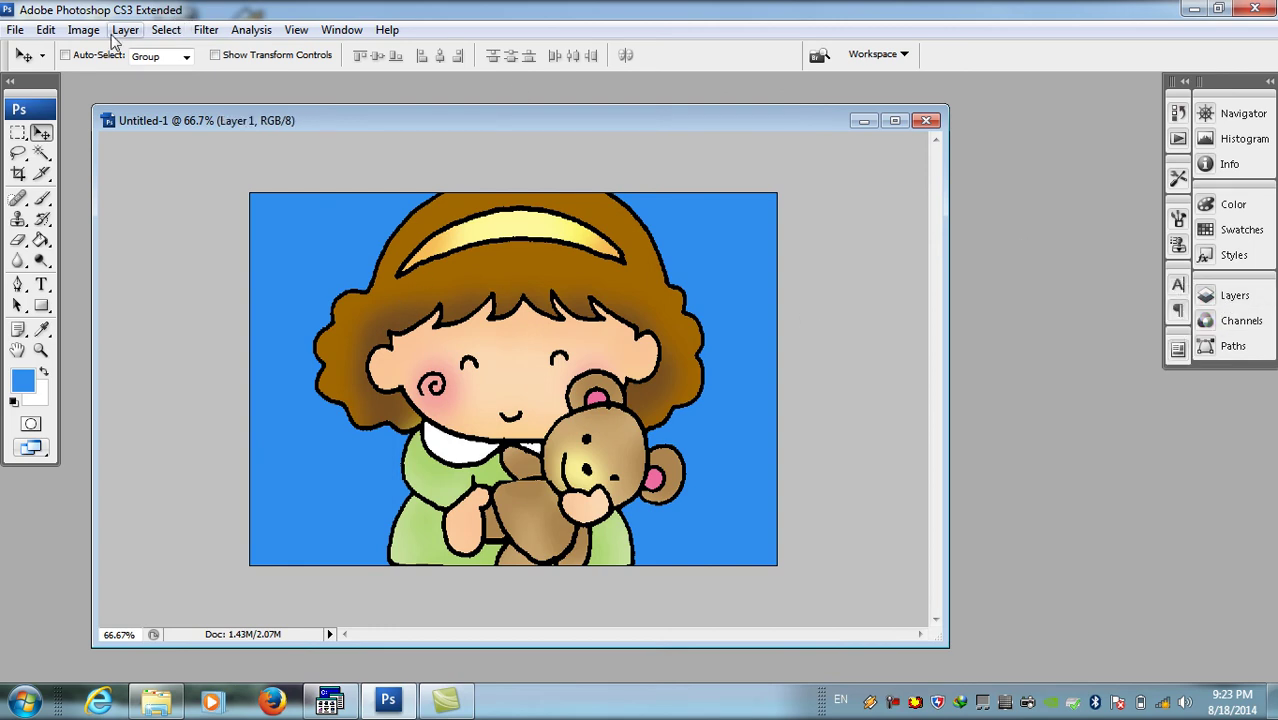
Scale the girl proportionally to about 22.7% and place her near the centre of the canvas.
click(45, 29)
mouse_move(246, 364)
click(318, 388)
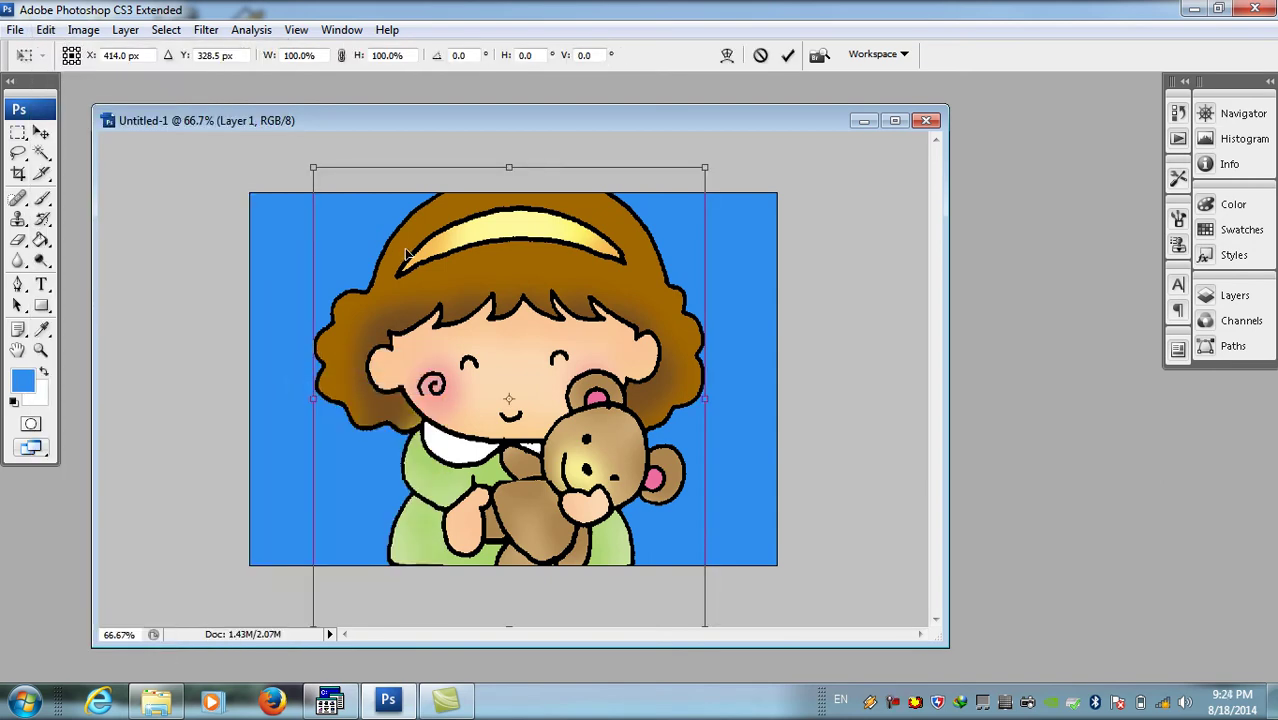
drag(315, 167, 504, 312)
drag(410, 262, 512, 381)
drag(566, 424, 512, 372)
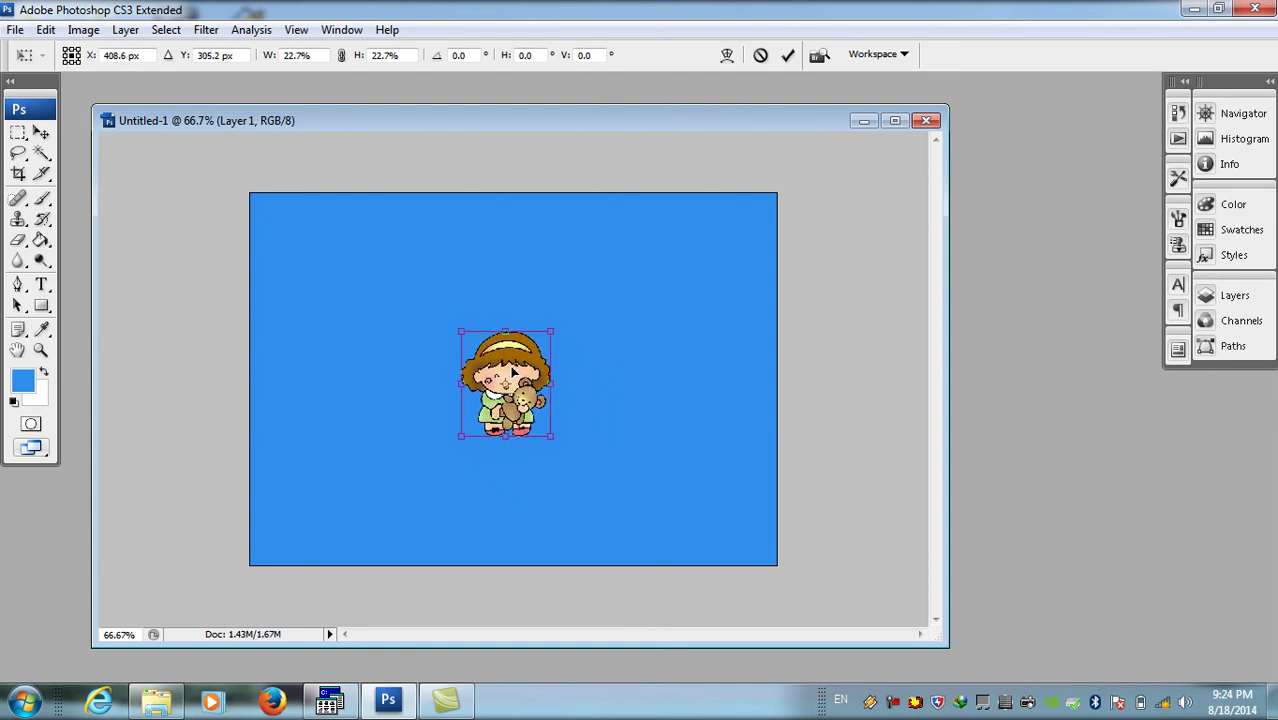
key(Return)
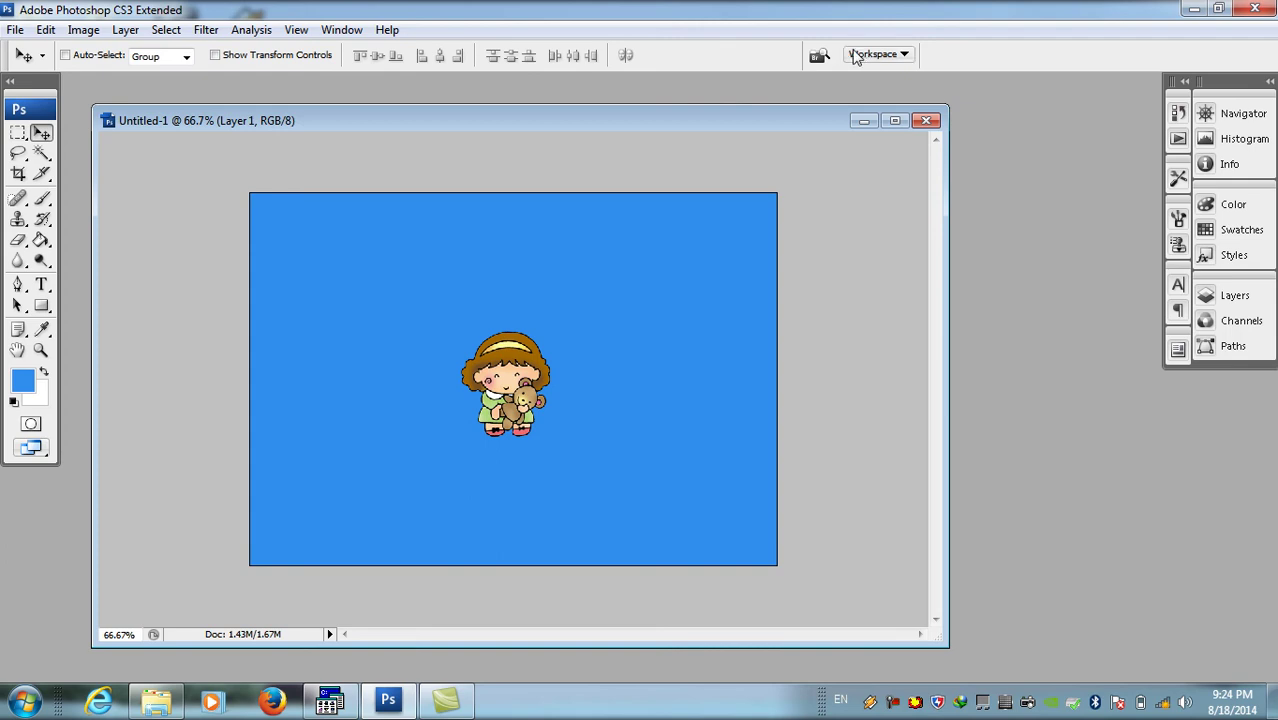
Open images 0153 and 0155 from New folder together and arrange their windows on opposite sides of the composition.
click(16, 31)
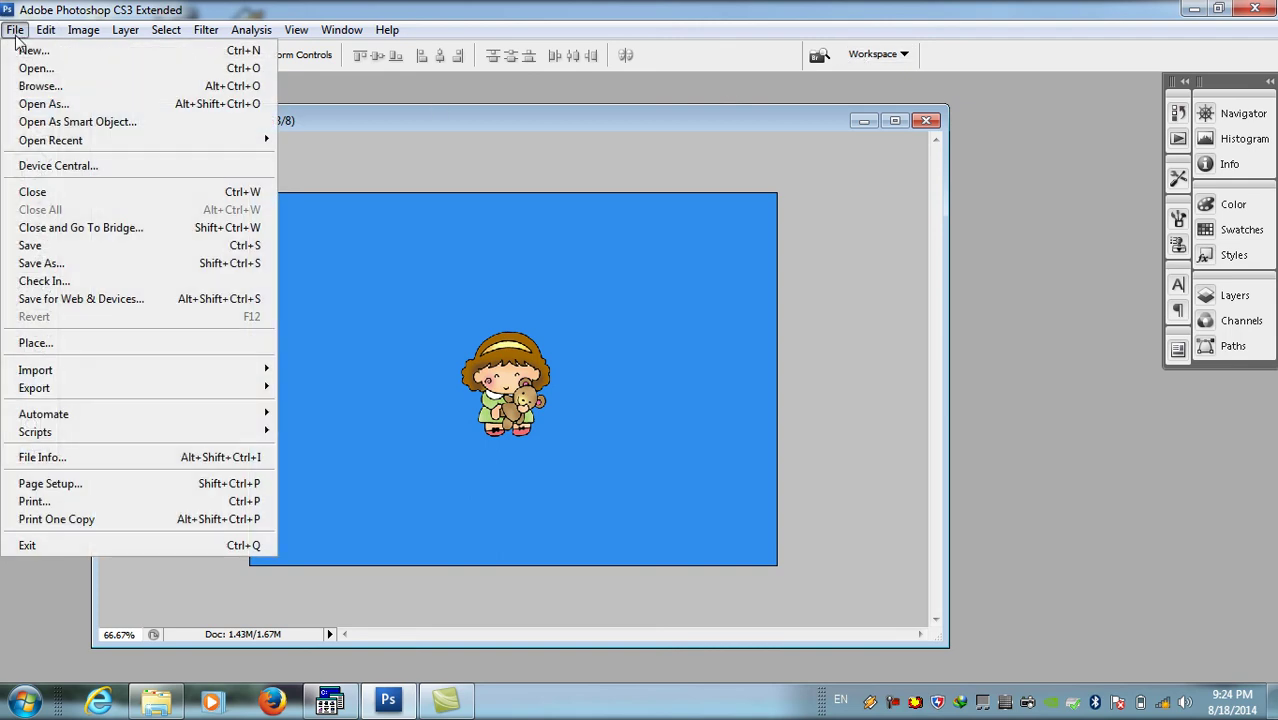
click(36, 68)
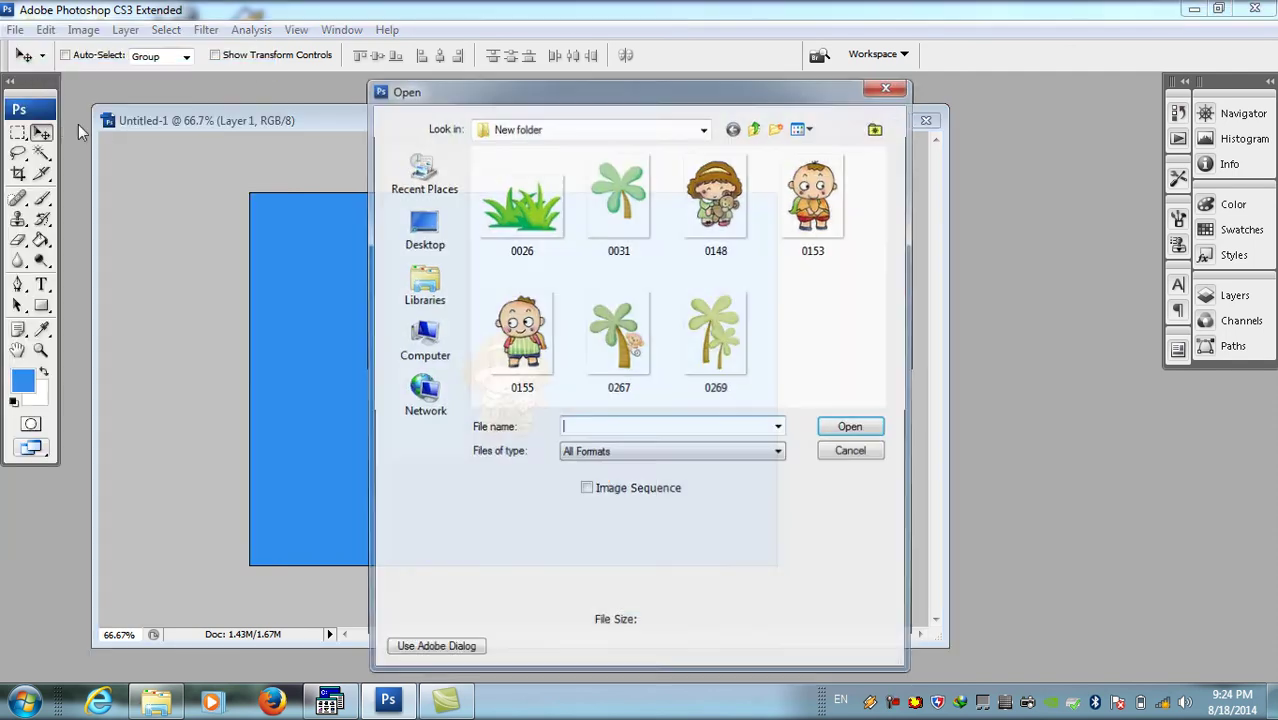
click(540, 330)
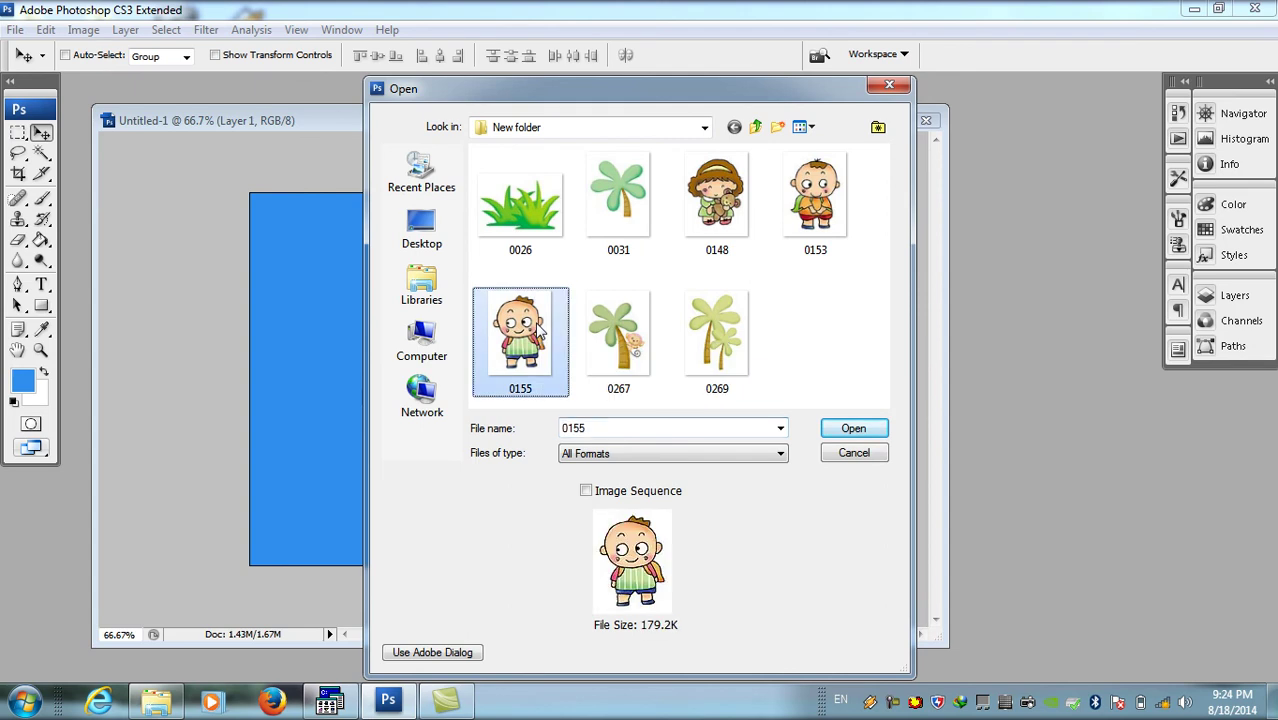
ctrl+click(826, 200)
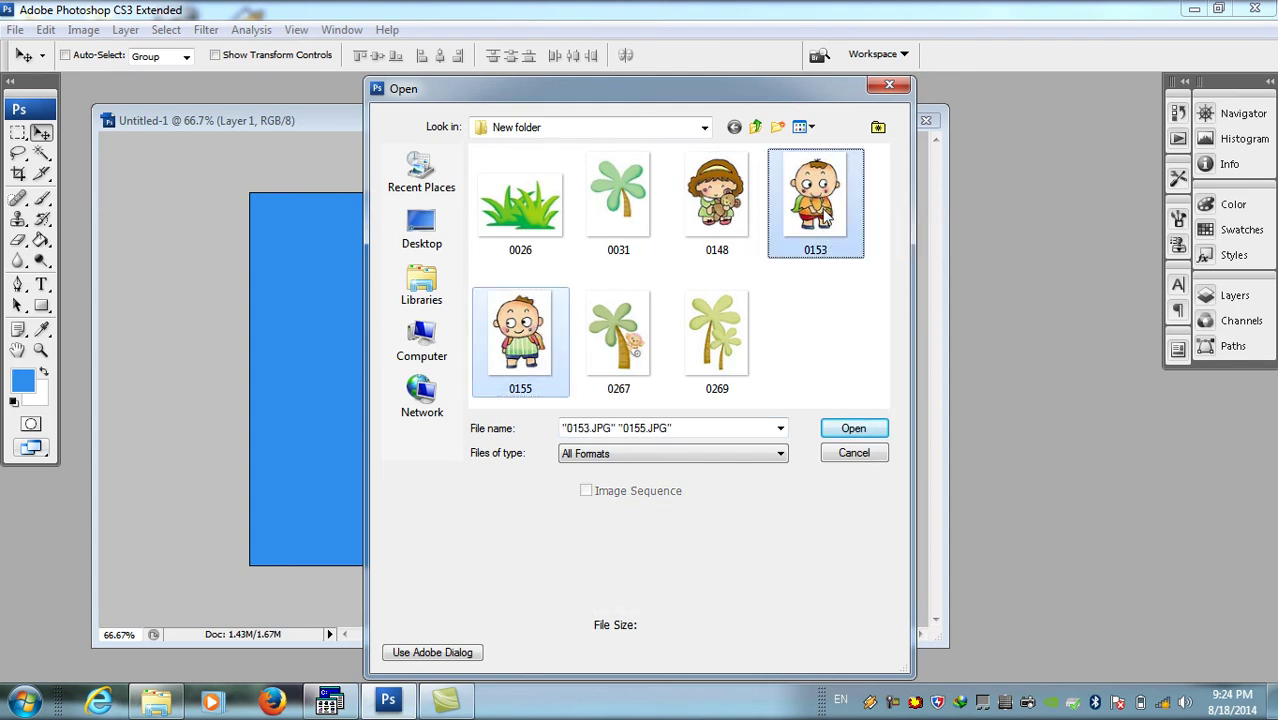
click(853, 429)
drag(303, 123, 1000, 110)
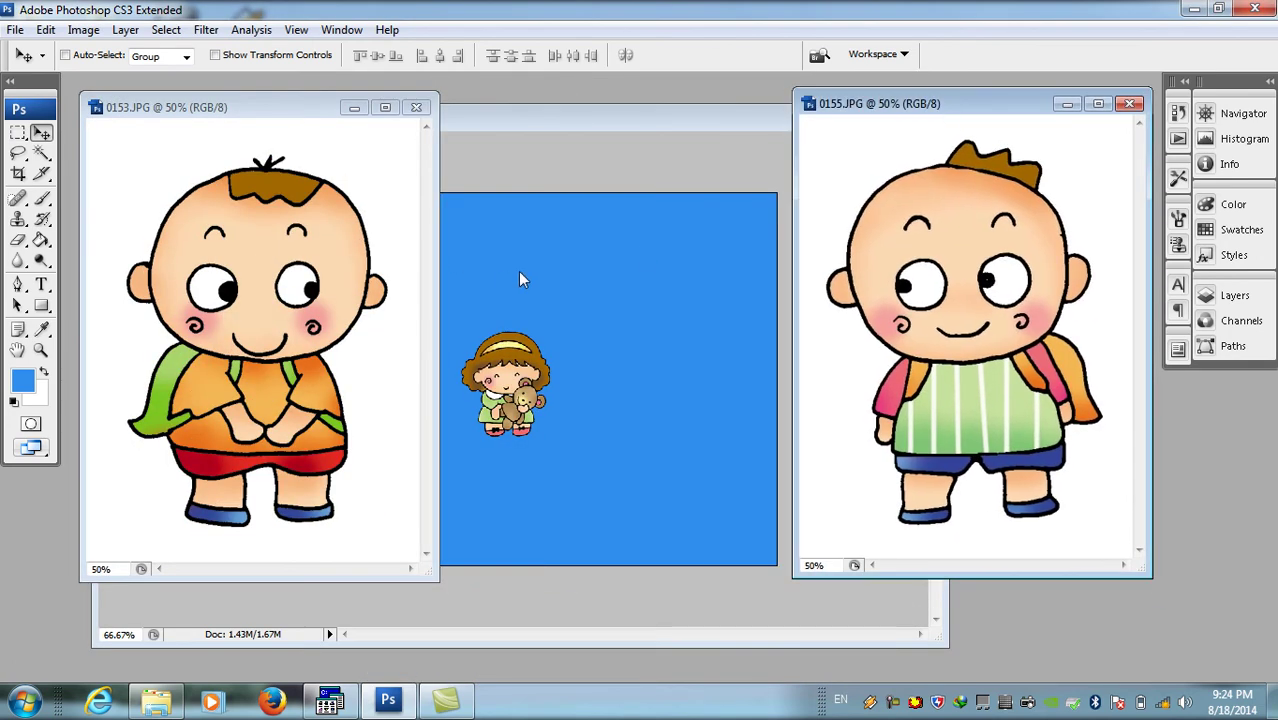
Select the white background of image 0155 with the Magic Wand and invert the selection to isolate the boy.
click(41, 155)
click(880, 135)
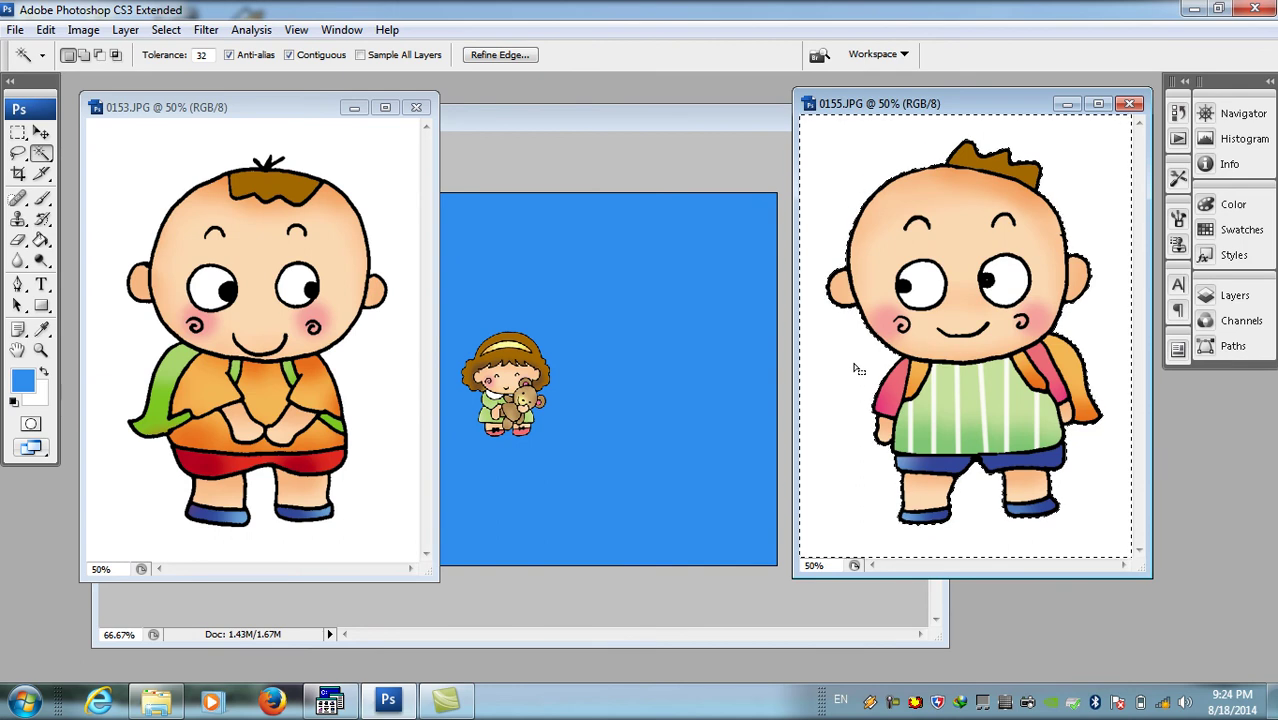
click(168, 31)
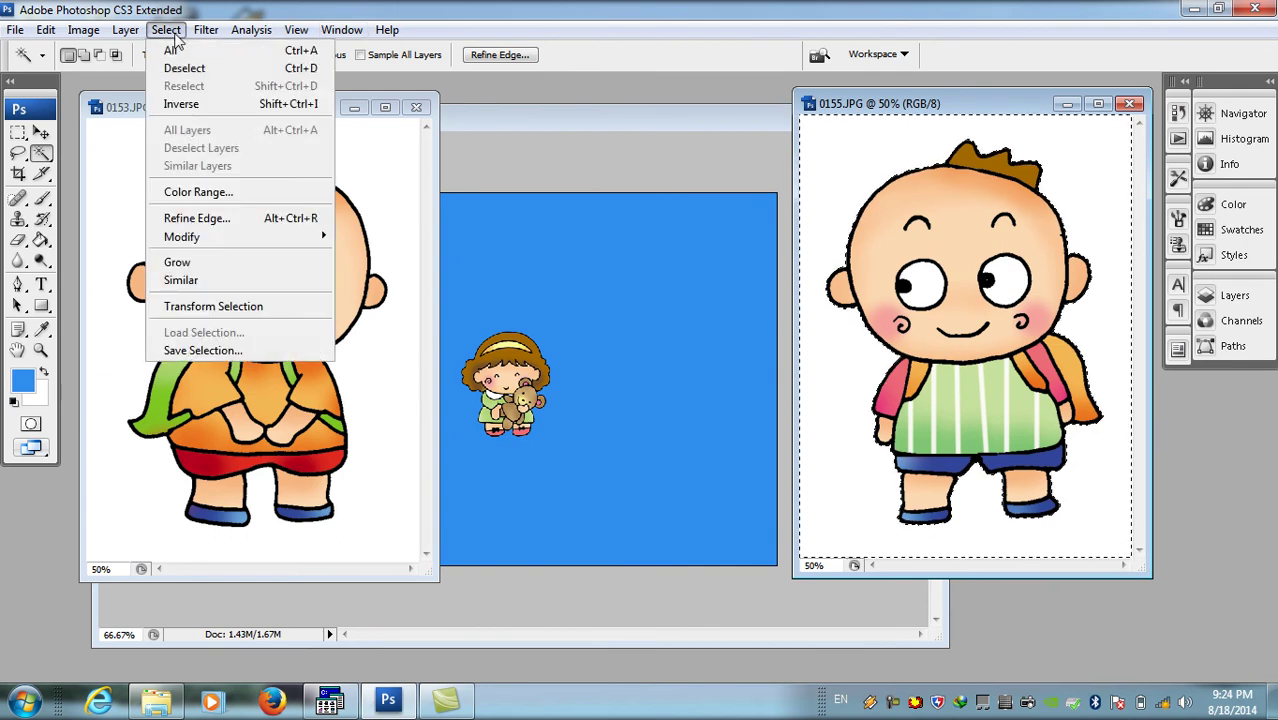
click(178, 104)
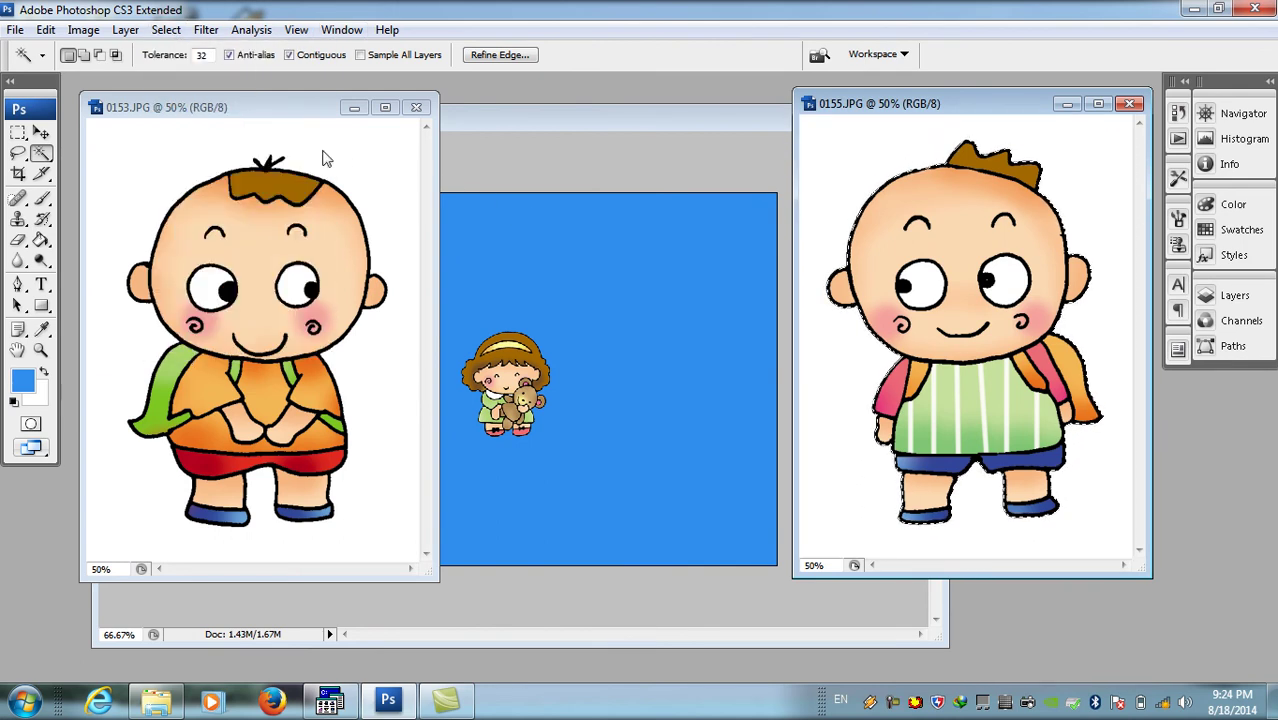
Copy the selected boy from 0155 into Untitled-1 with the Move tool, close 0155, and shift the composition window clear of 0153.
click(41, 132)
drag(990, 278, 683, 380)
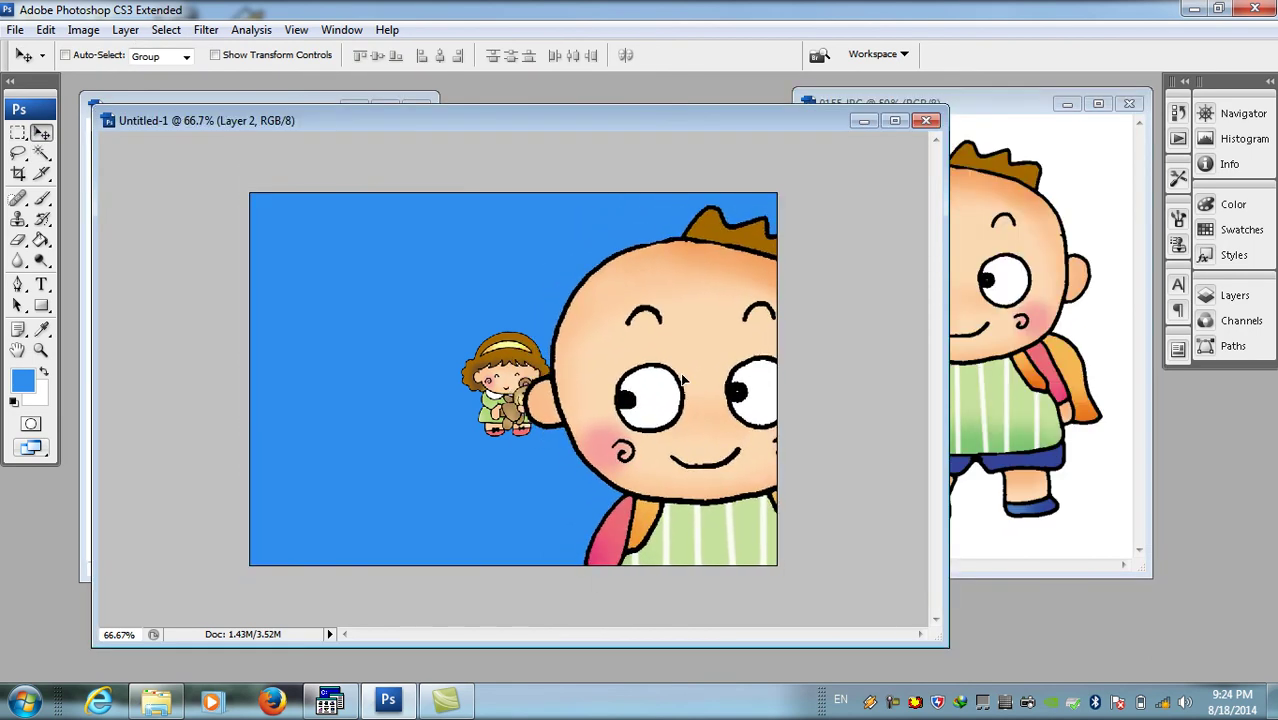
click(1129, 104)
drag(499, 120, 670, 103)
Select the white background of image 0153 with the Magic Wand and invert the selection to isolate the boy in orange.
click(213, 108)
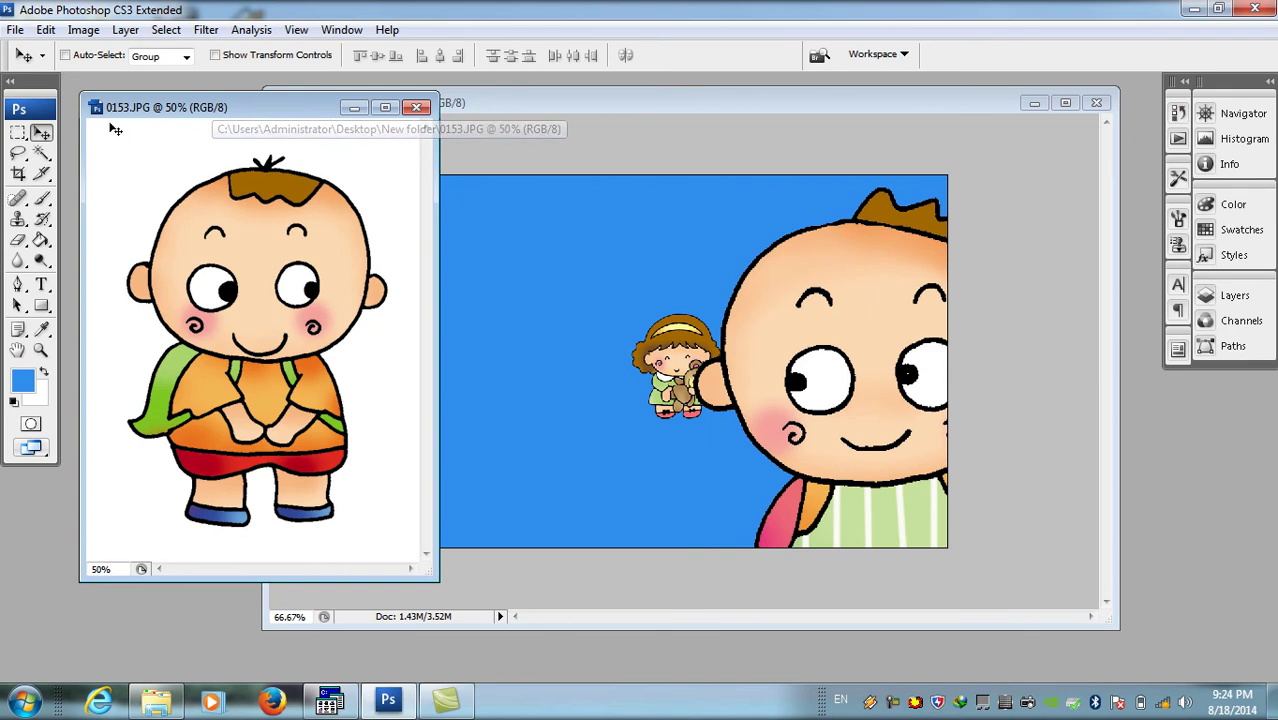
click(41, 153)
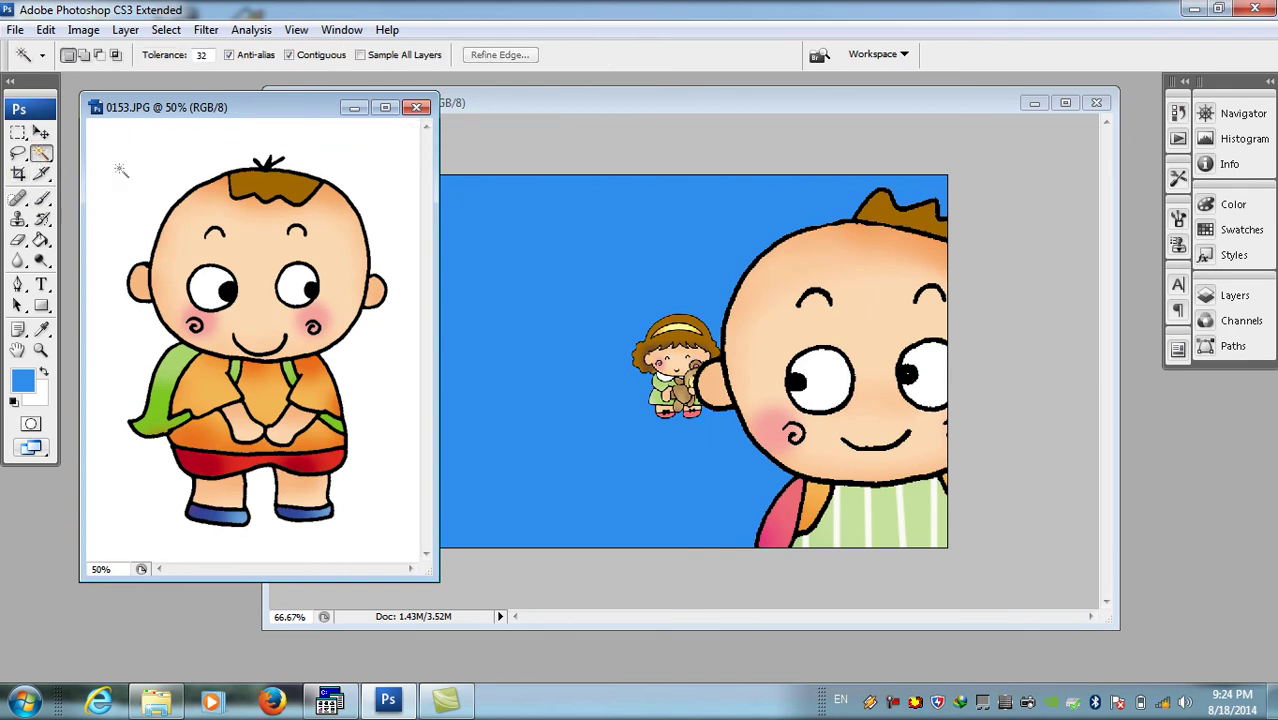
click(145, 167)
click(166, 29)
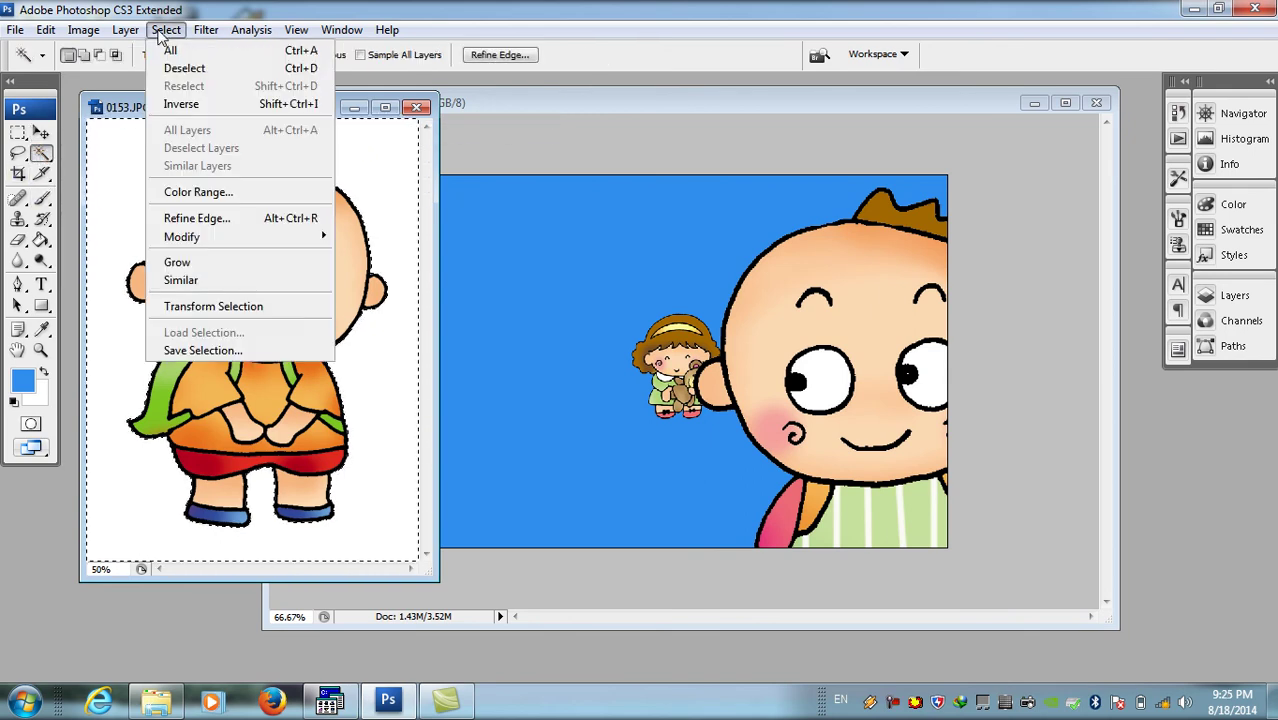
click(184, 102)
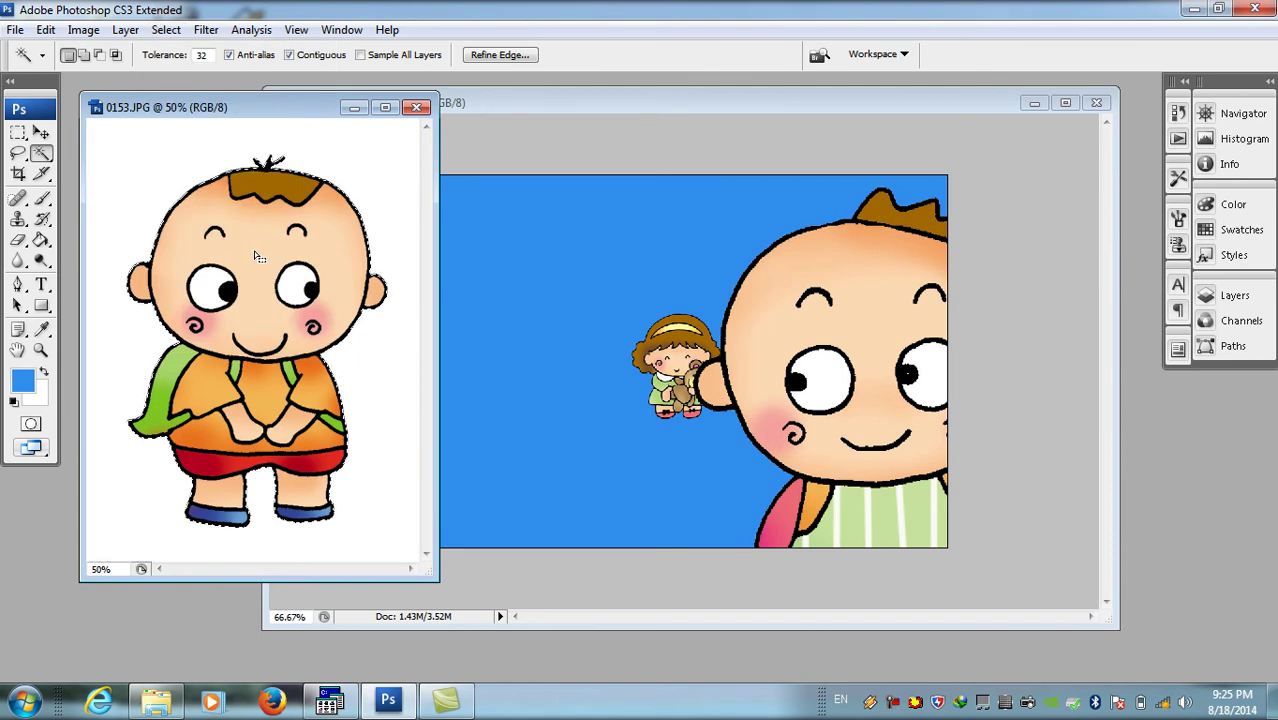
Copy the boy in orange into Untitled-1 with the Move tool, close 0153, and reposition the composition window.
click(41, 132)
drag(278, 122, 490, 301)
click(236, 107)
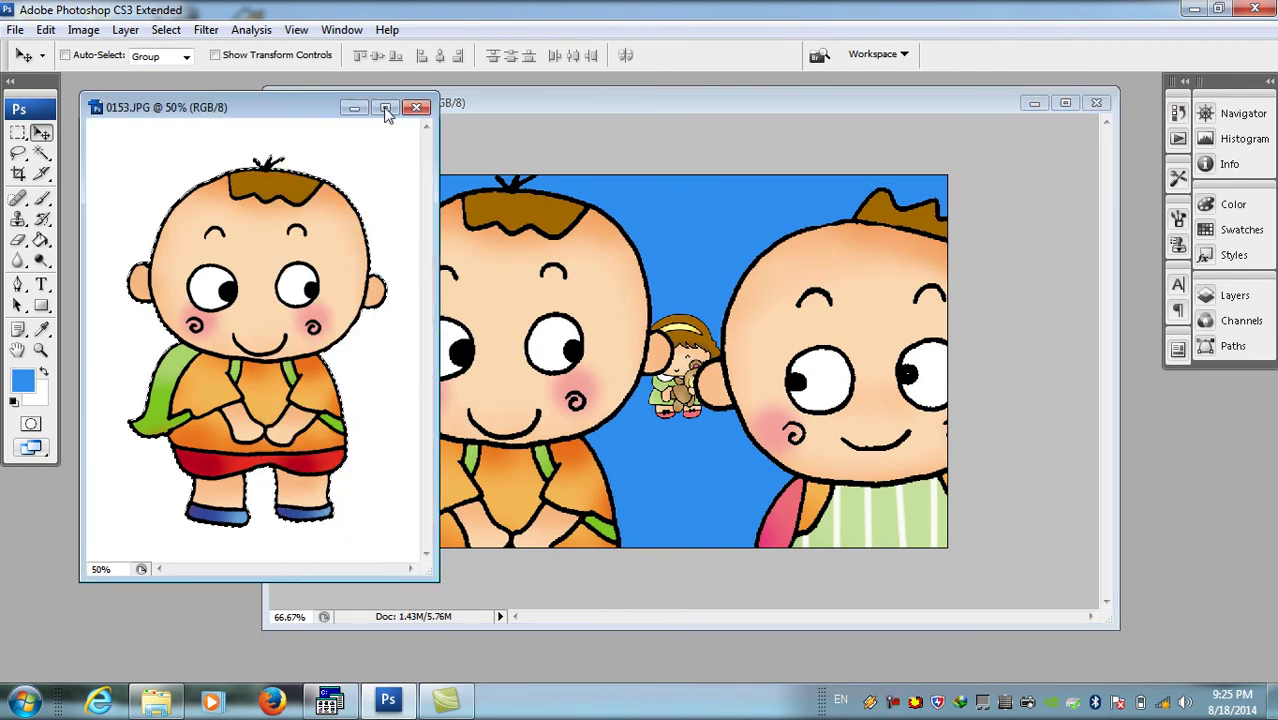
click(421, 108)
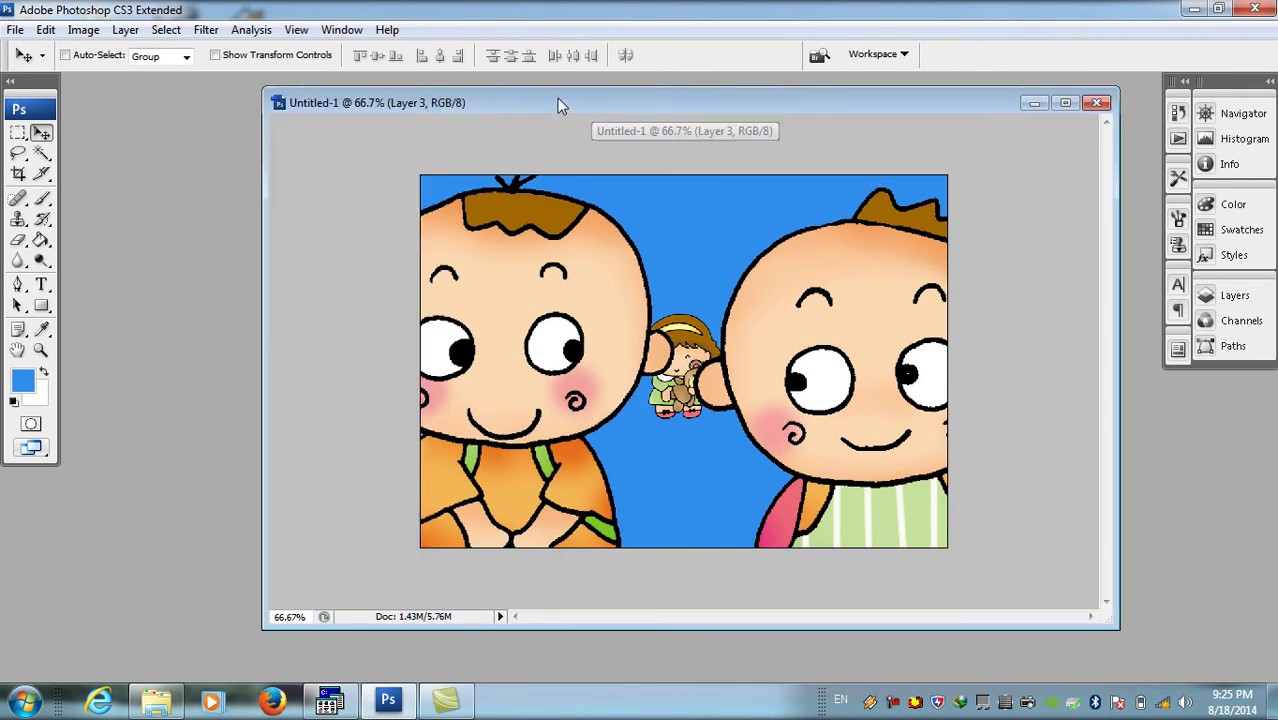
drag(586, 101, 472, 104)
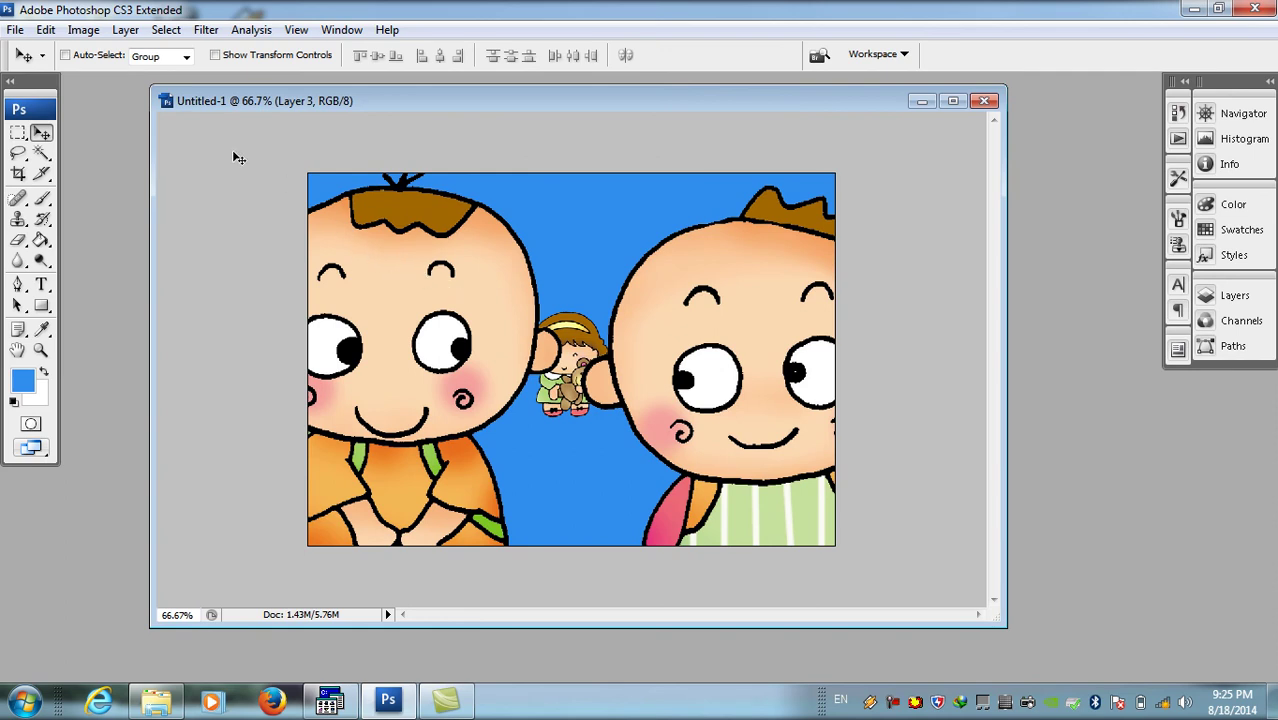
Scale the boy in orange down to about 20.4% and place him beside the girl with the teddy bear.
click(46, 29)
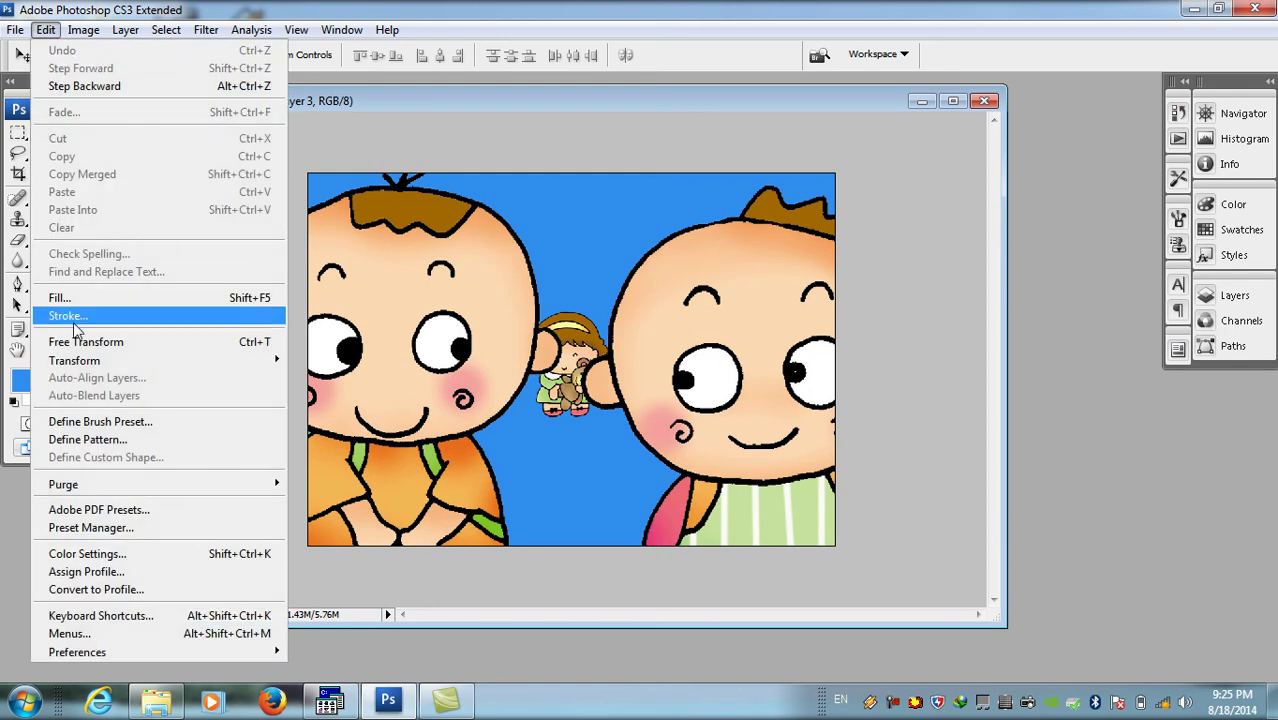
mouse_move(98, 364)
mouse_move(264, 358)
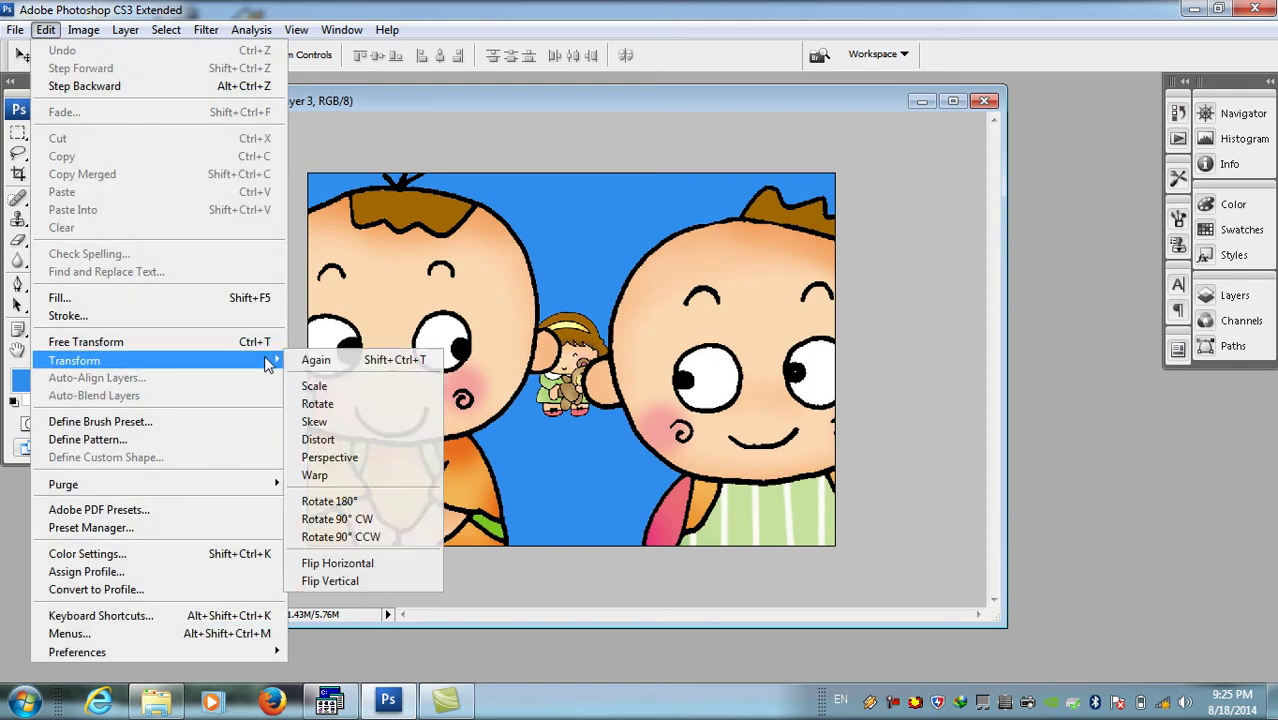
click(318, 386)
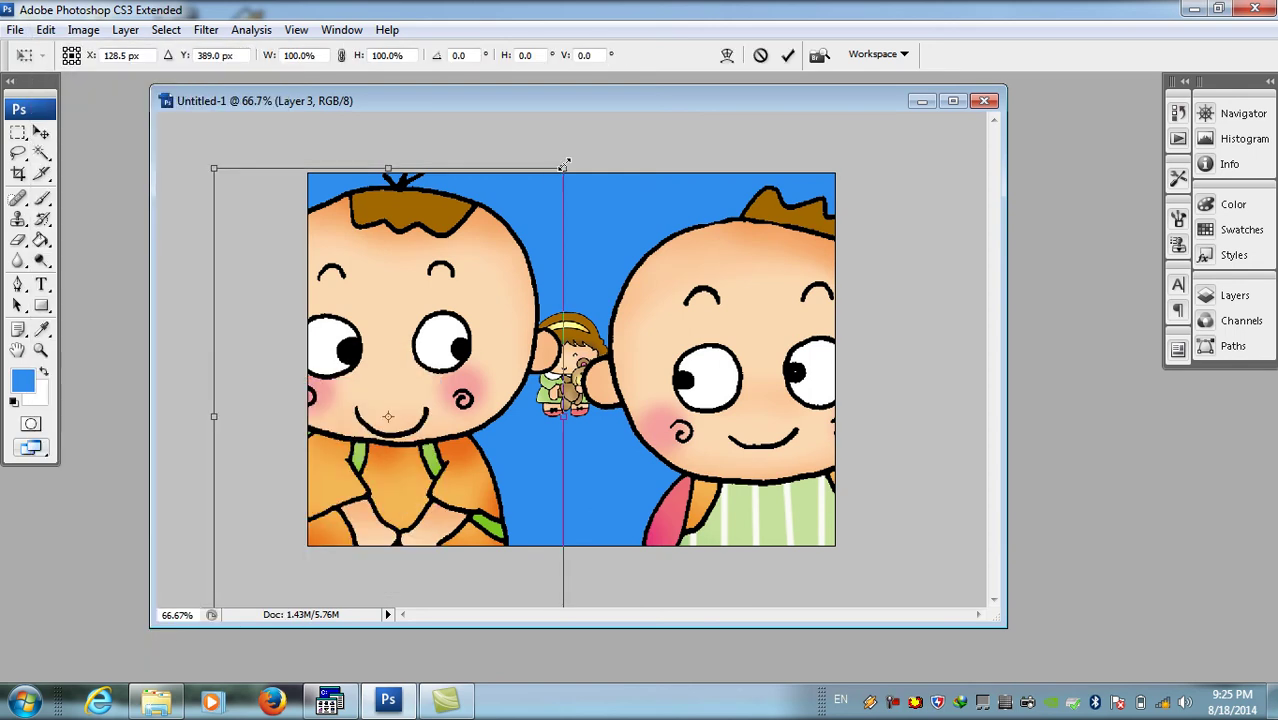
drag(565, 163, 431, 305)
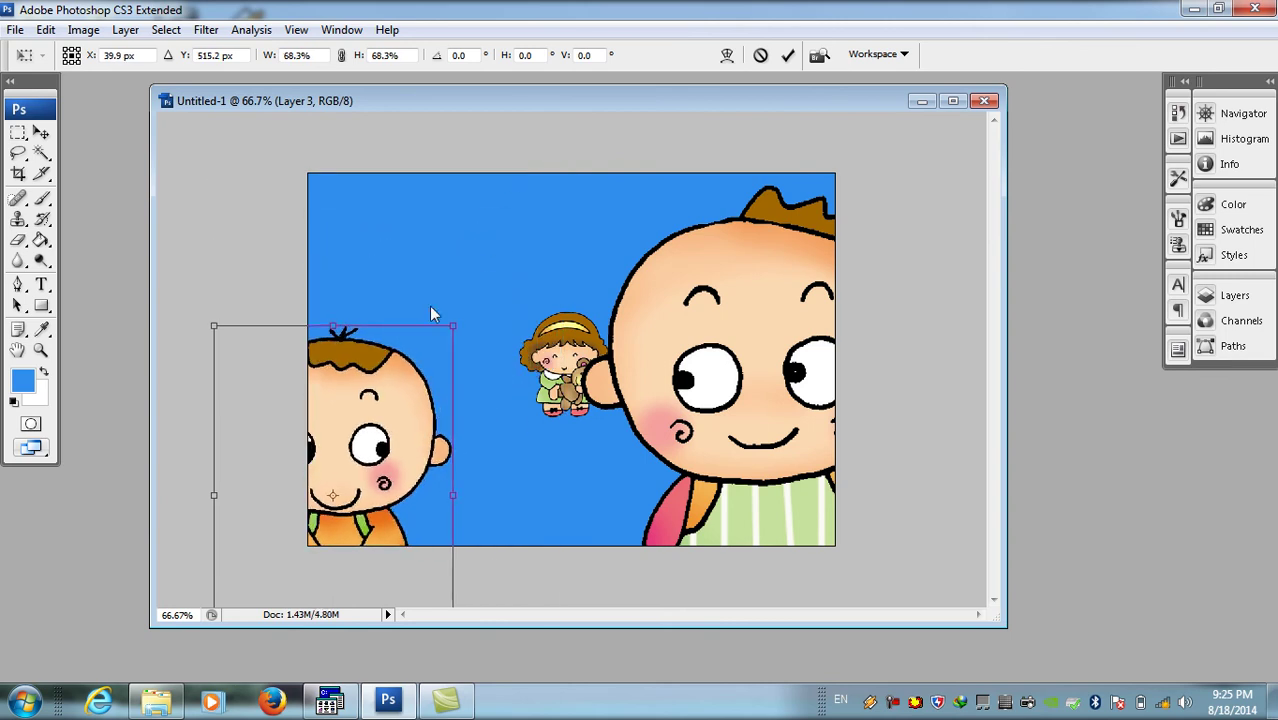
drag(404, 373, 494, 327)
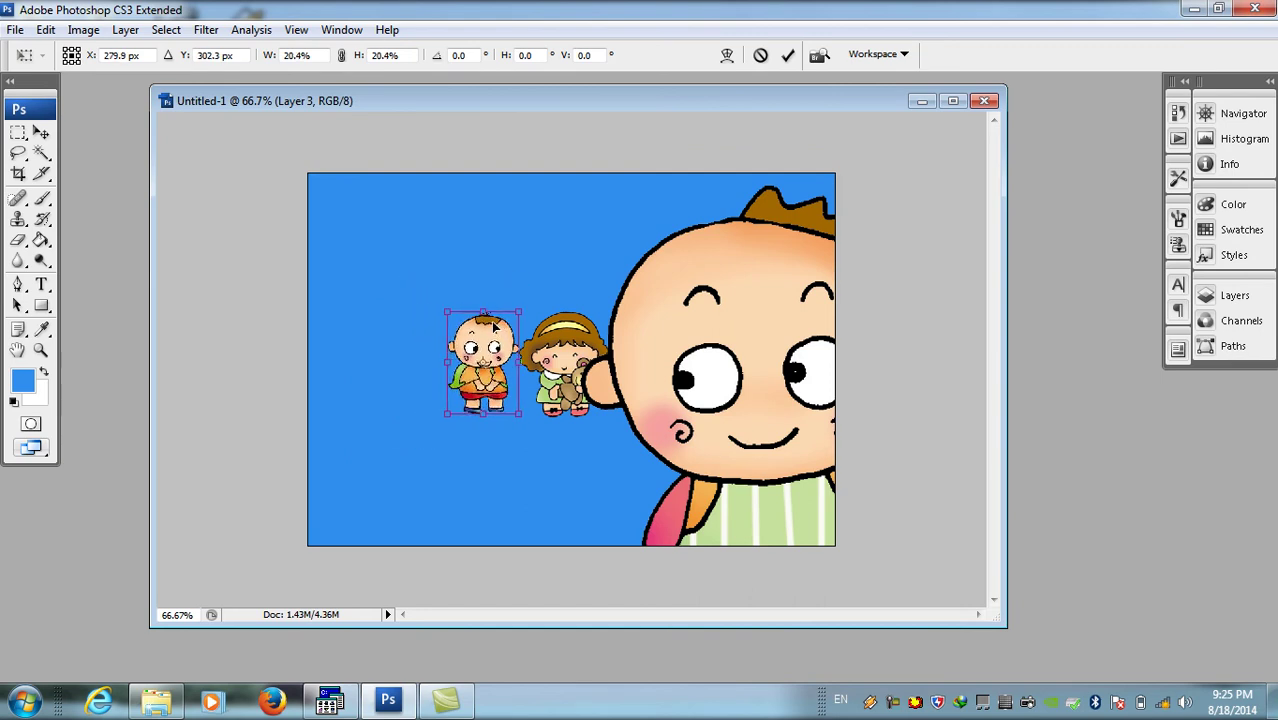
key(Return)
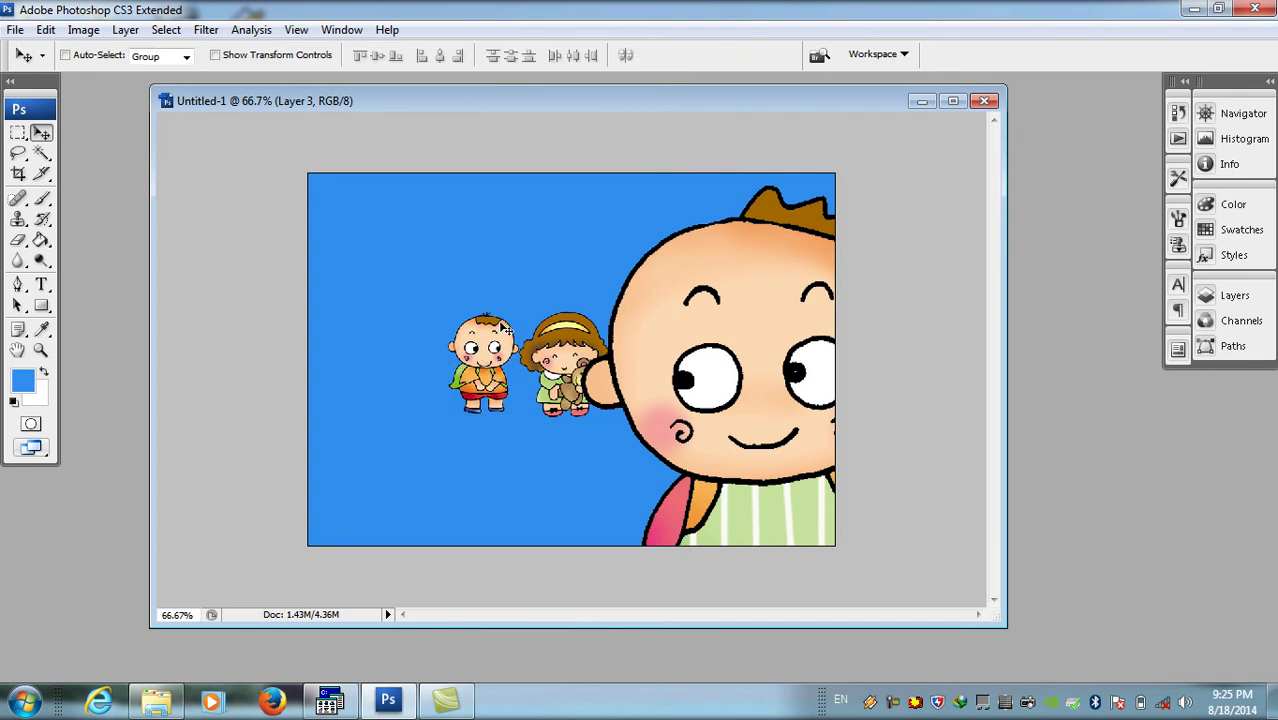
Select the large boy's layer, Layer 2, and shift him slightly down in the composition.
right_click(785, 273)
click(812, 285)
drag(732, 300, 741, 325)
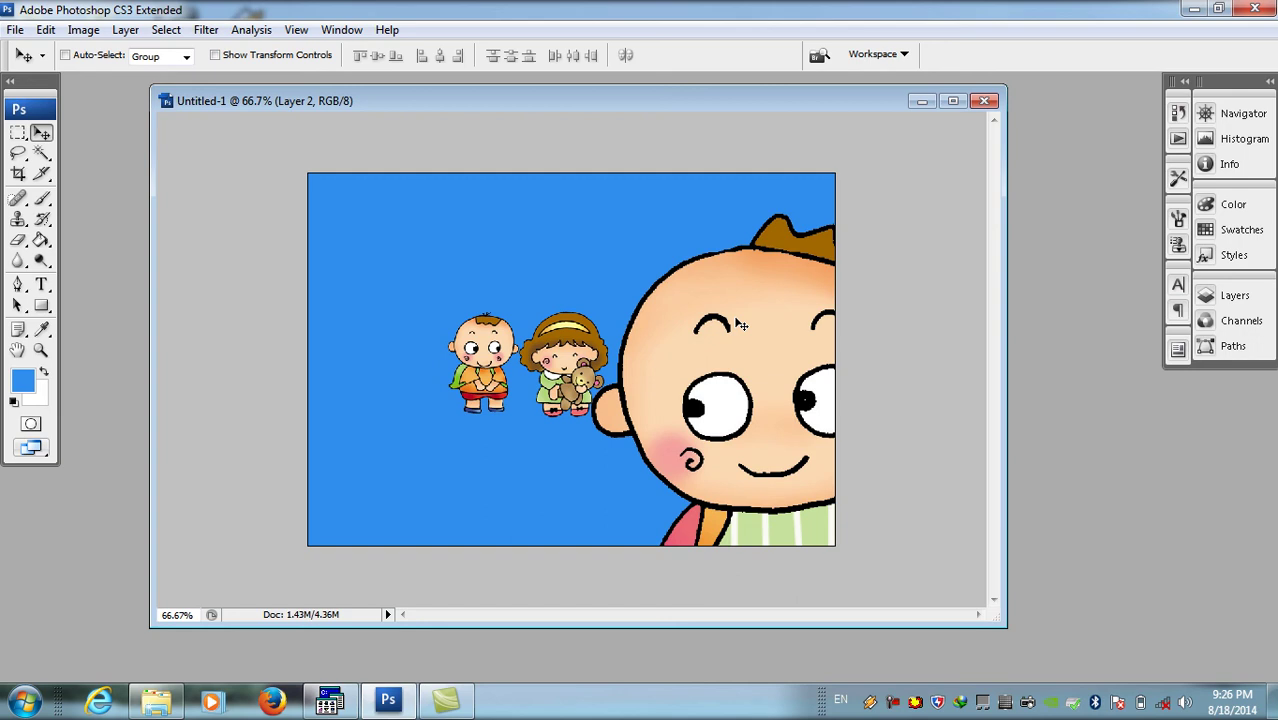
Open the palm tree image 0269 from New folder.
click(15, 31)
click(36, 68)
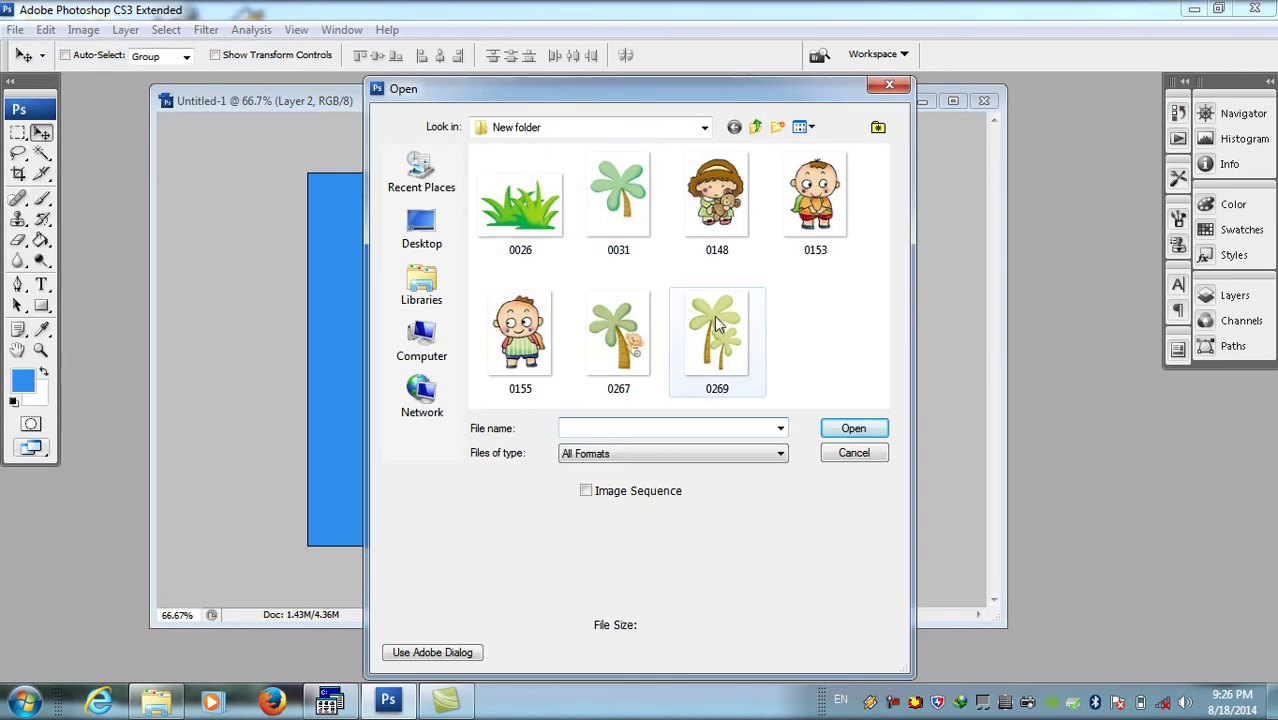
click(717, 330)
click(852, 429)
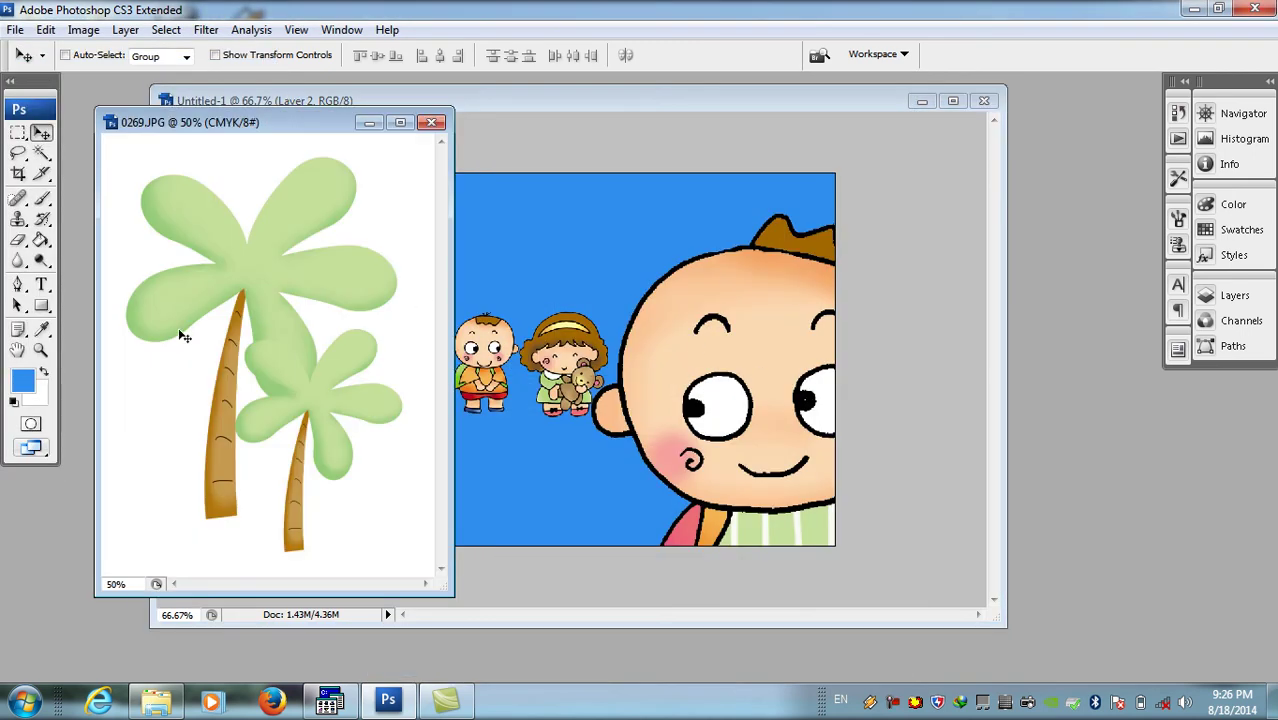
Isolate the palm trees in 0269 by inverting a Magic Wand selection of the white background, and copy them into Untitled-1.
click(41, 154)
click(276, 168)
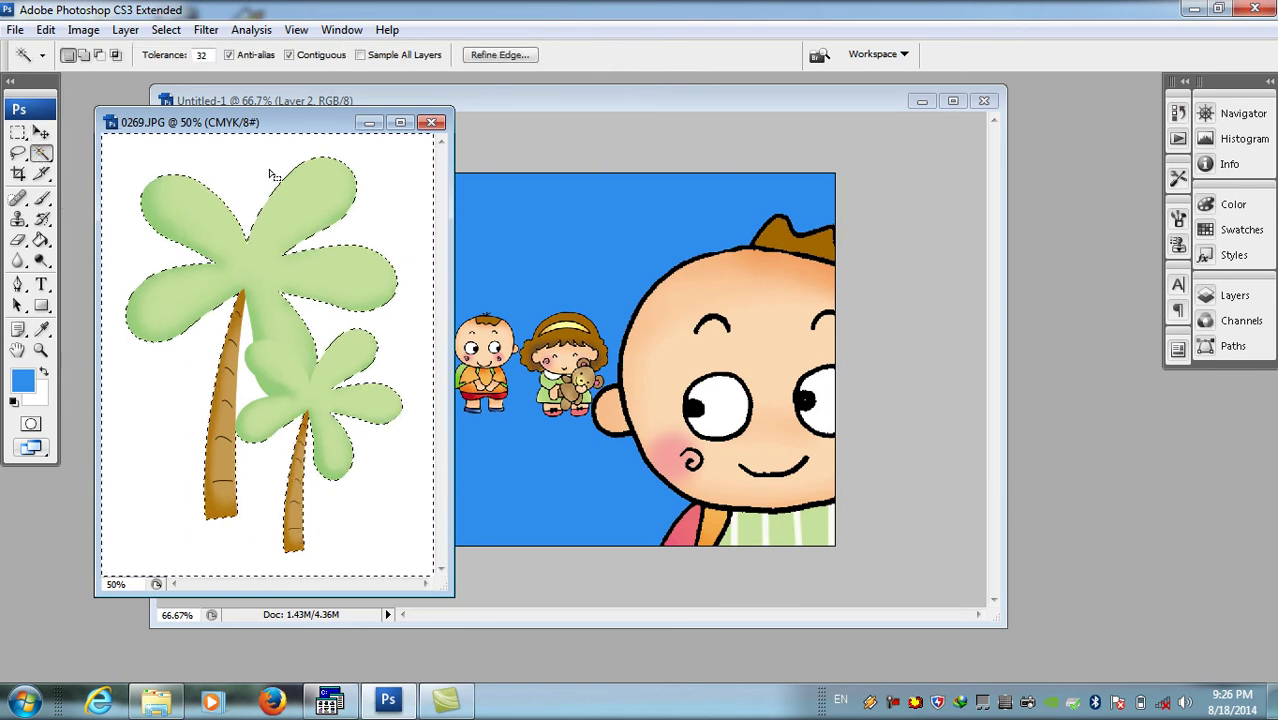
click(166, 30)
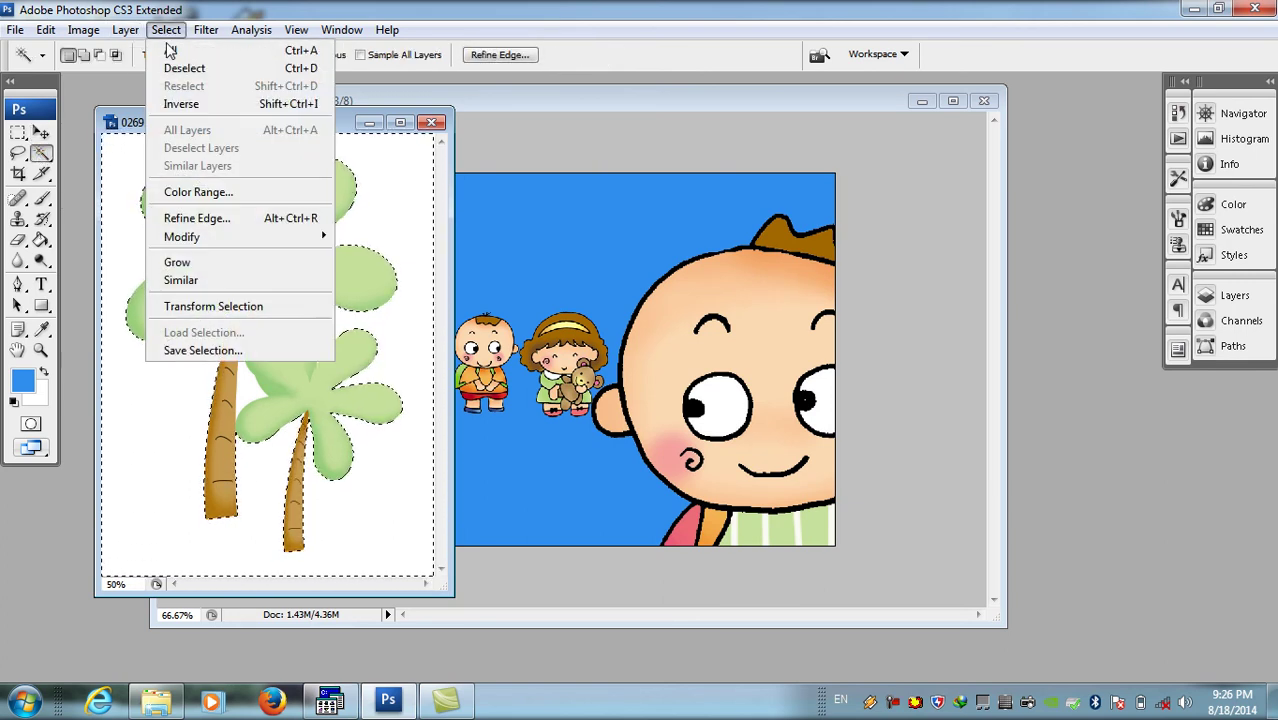
click(180, 101)
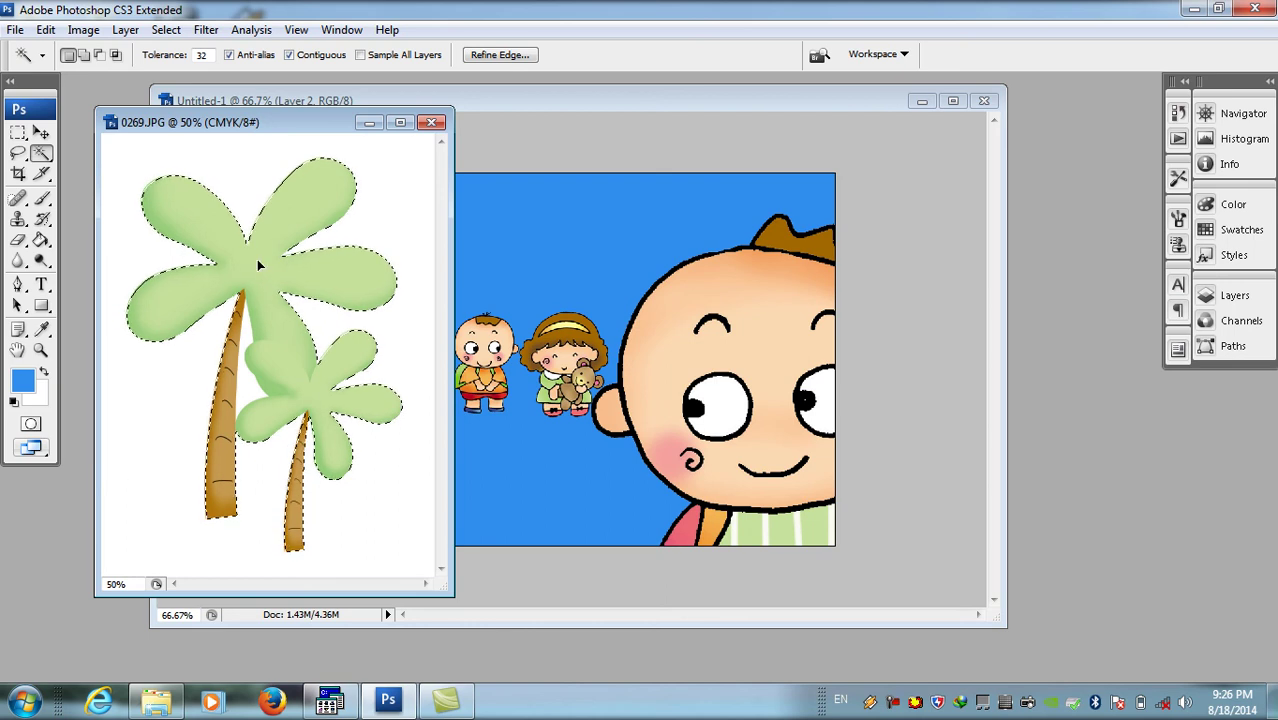
click(41, 132)
drag(234, 251, 338, 161)
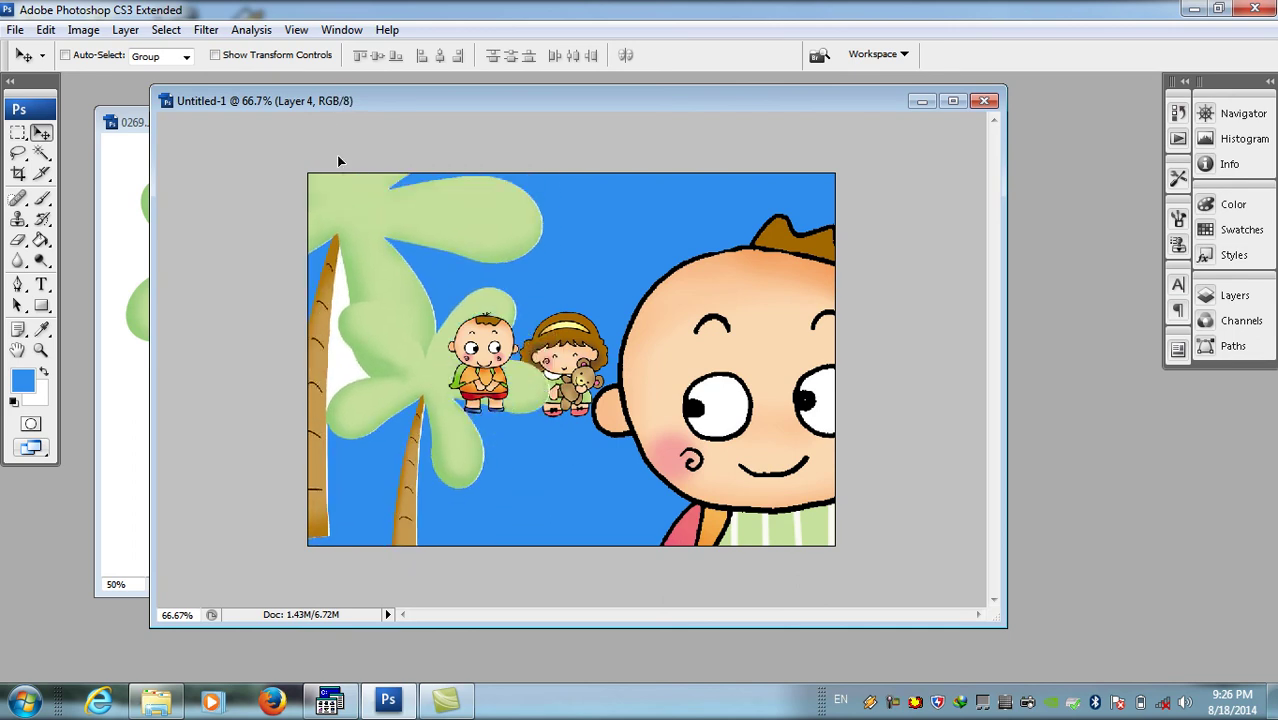
Scale the palm trees to about 66% width and 77.2% height and place them along the canvas's left edge.
click(86, 31)
mouse_move(169, 33)
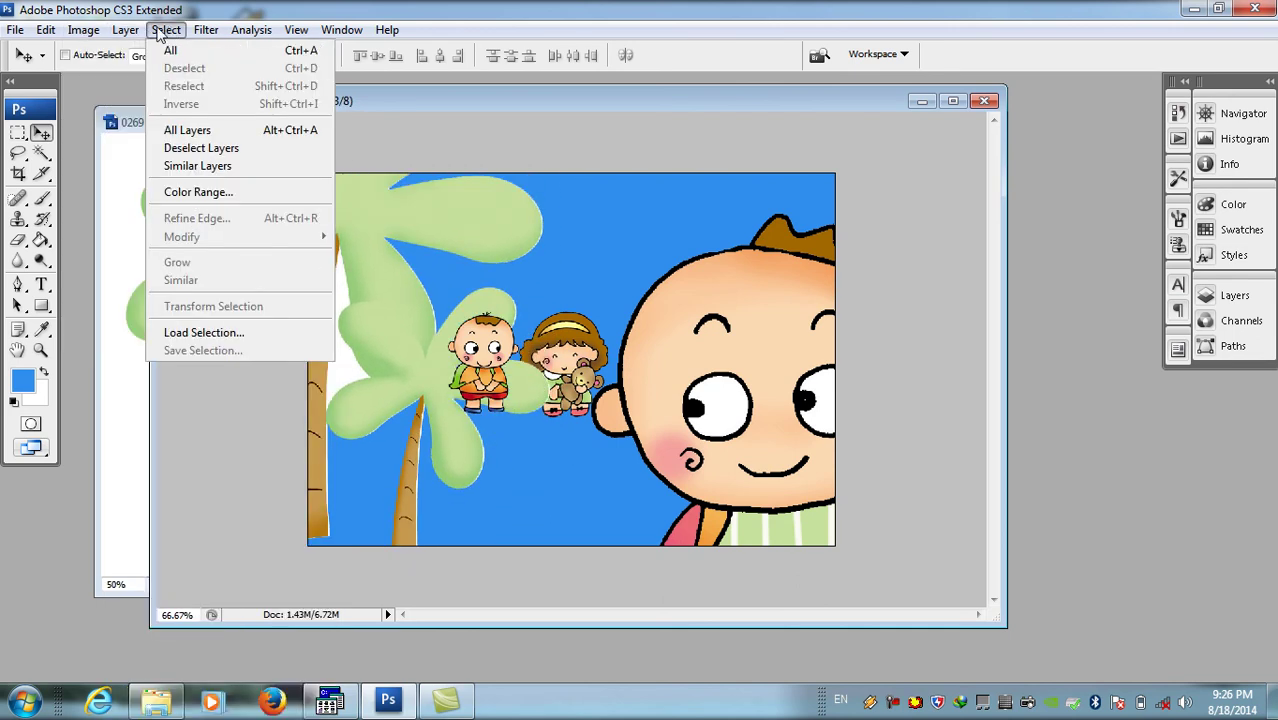
mouse_move(47, 30)
mouse_move(146, 360)
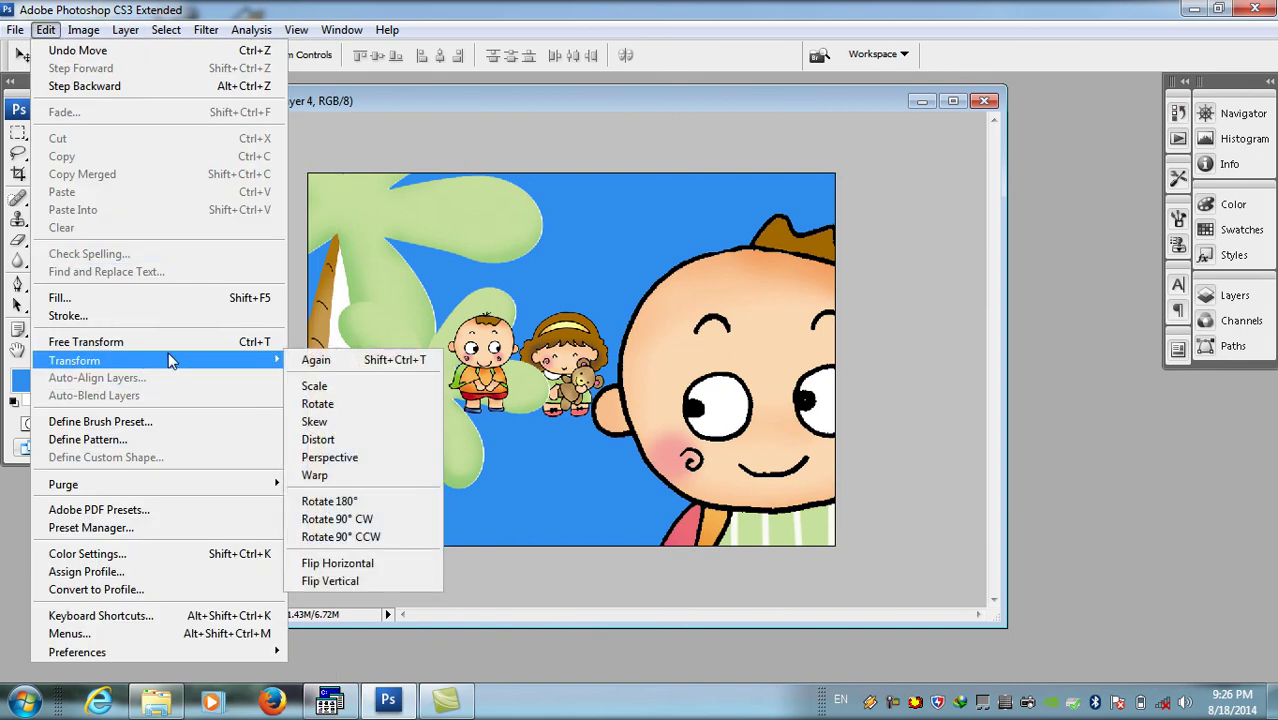
click(314, 385)
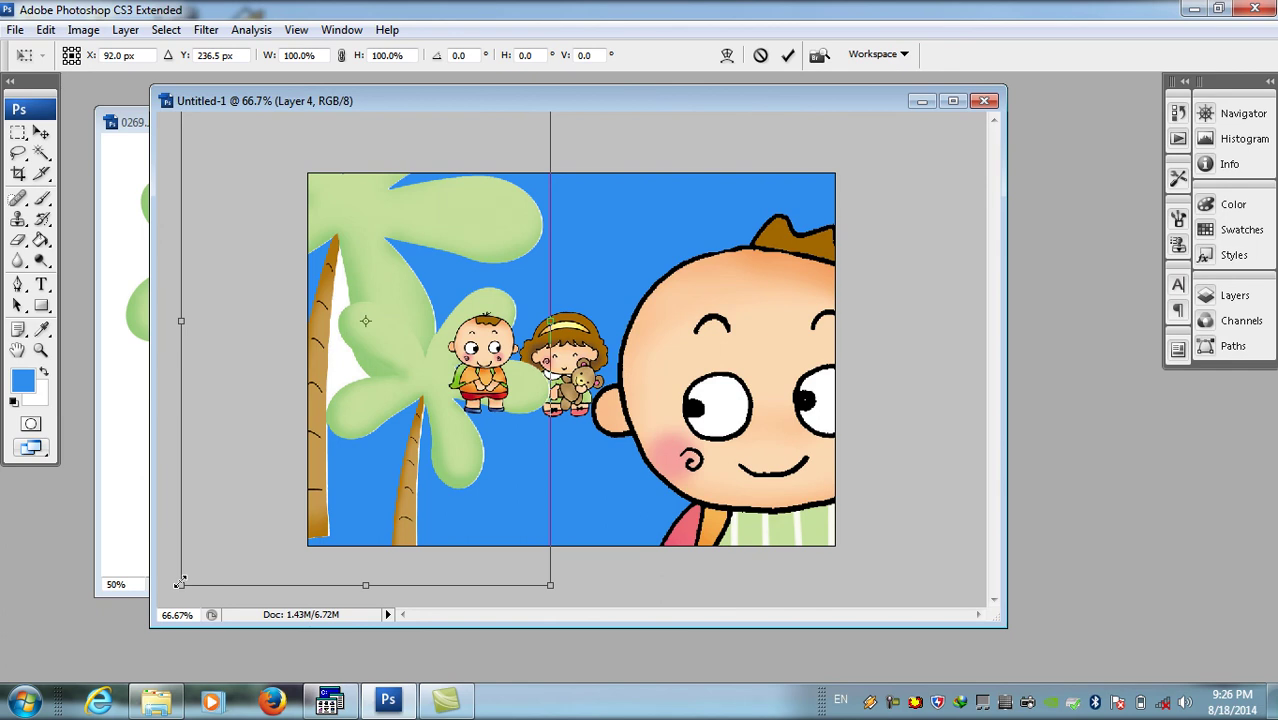
drag(180, 583, 303, 391)
drag(361, 521, 362, 577)
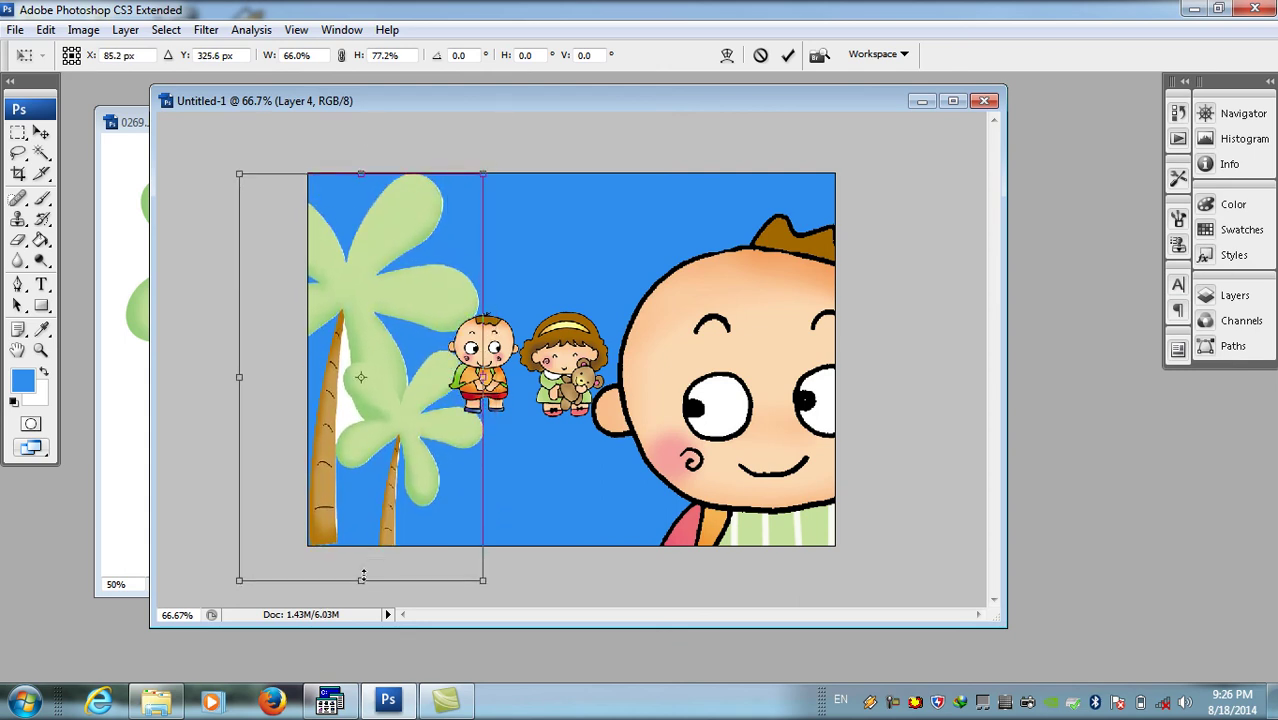
key(Return)
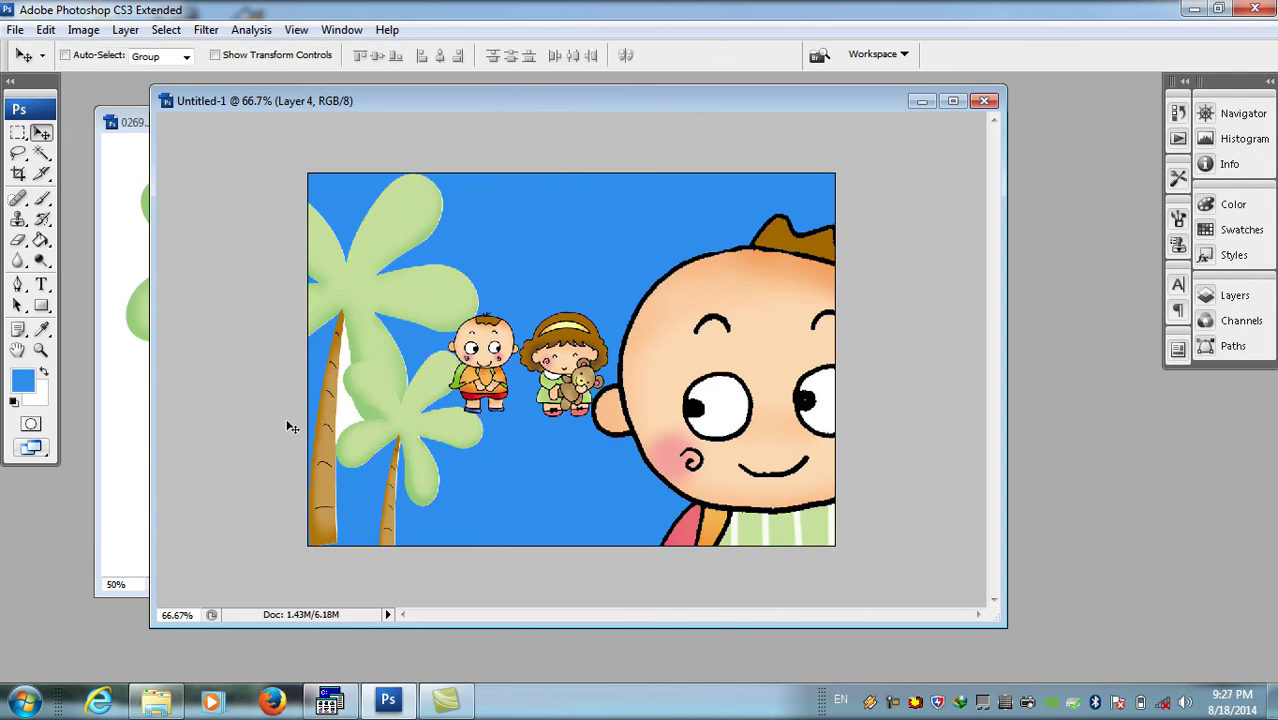
Select the leftover white patch between the palm trunk and leaves with the Magic Wand, delete it, and deselect.
click(41, 153)
click(350, 416)
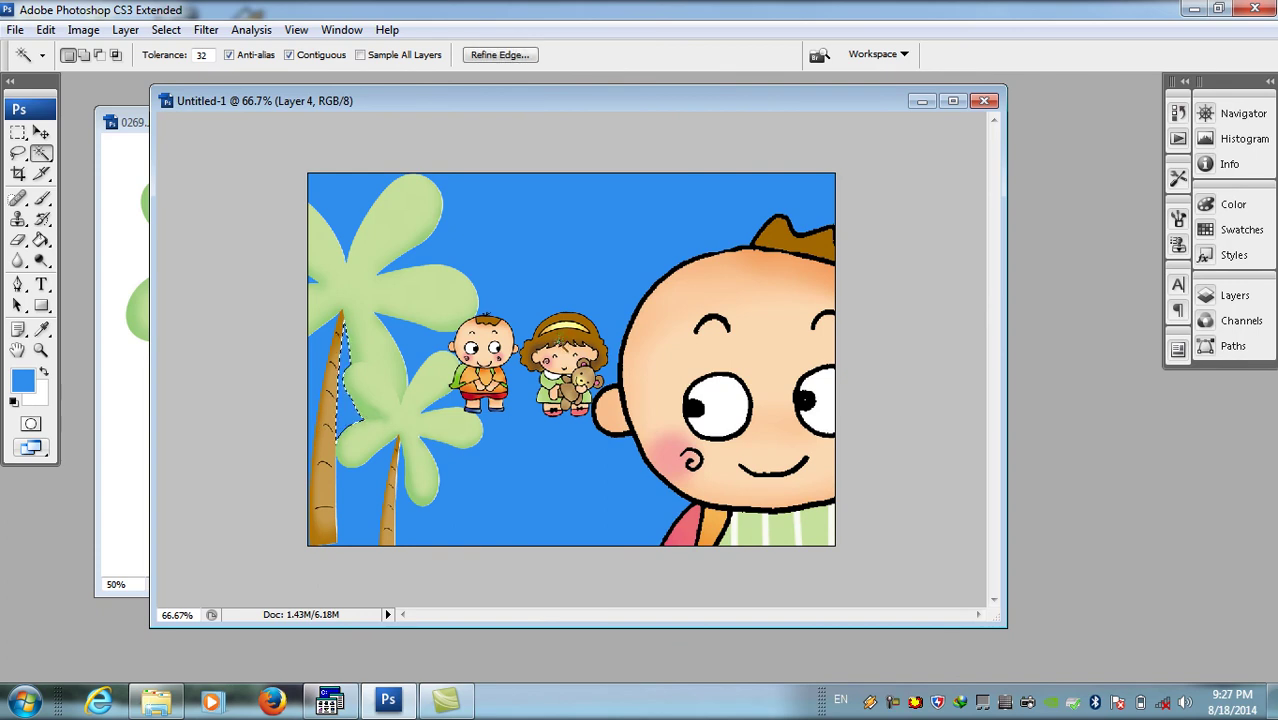
right_click(275, 322)
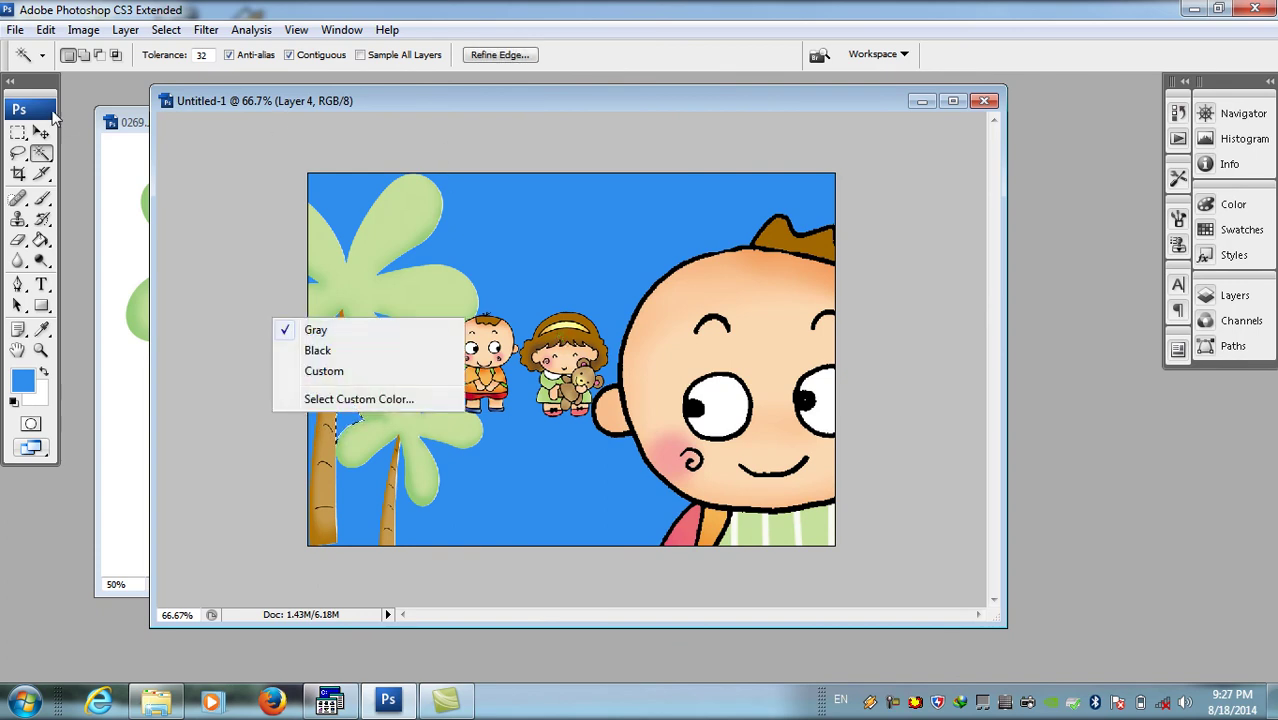
click(166, 29)
click(186, 68)
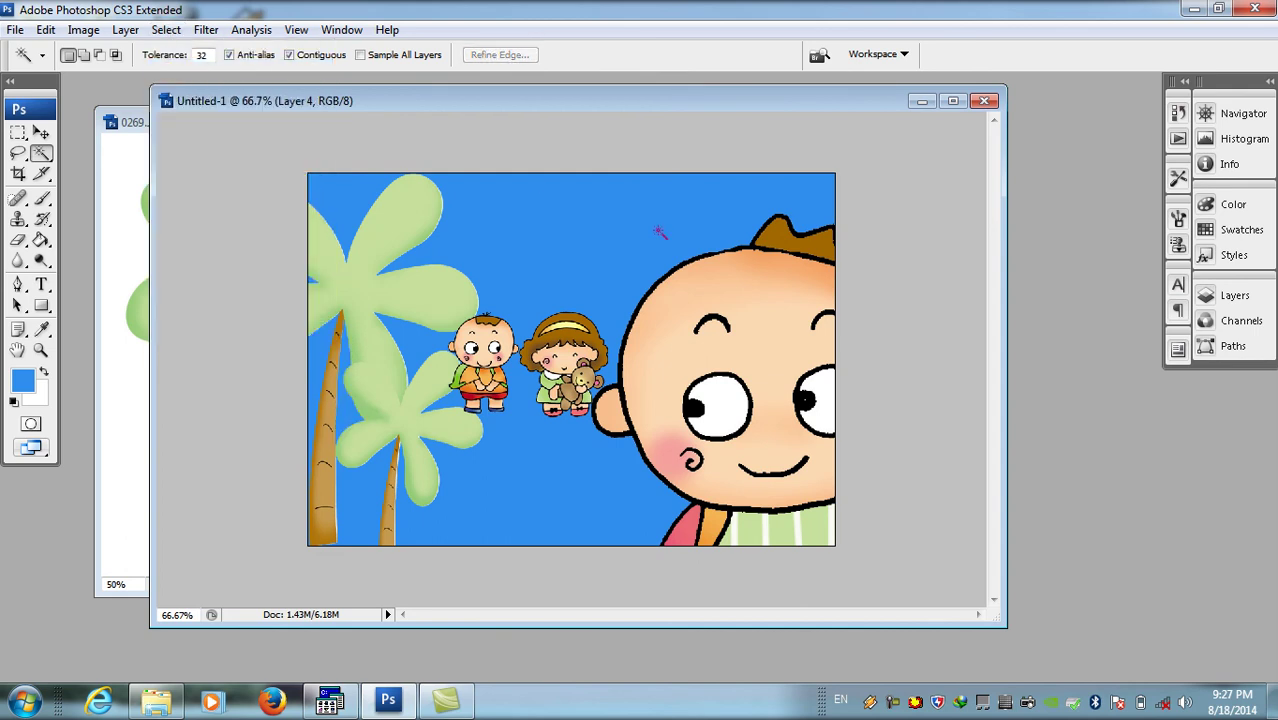
Close the source image 0269 and return to the Untitled-1 composition.
click(140, 123)
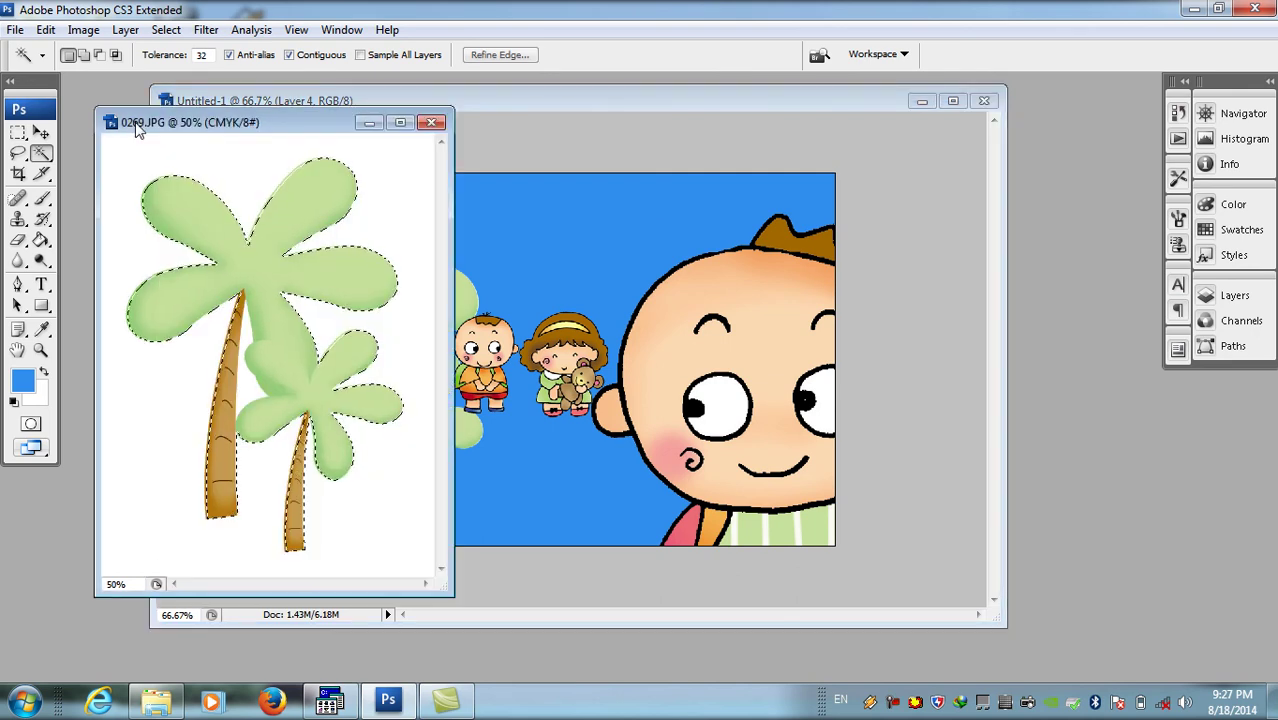
click(431, 124)
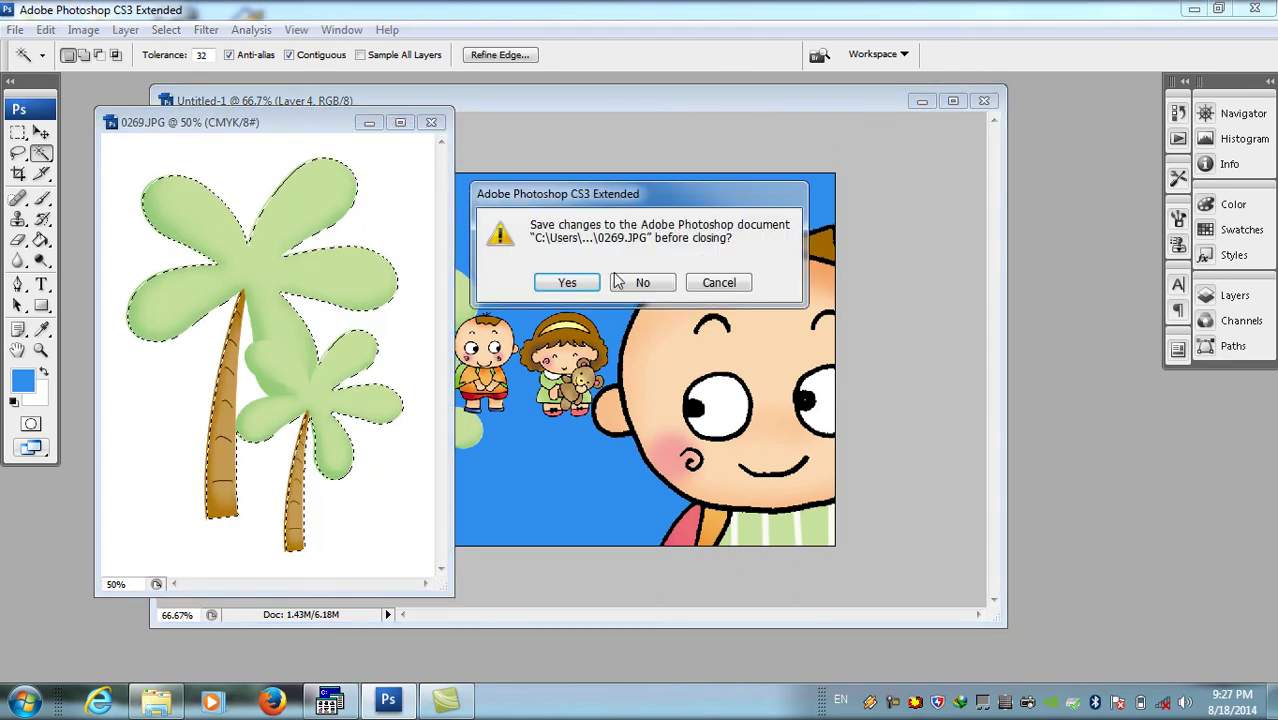
key(Return)
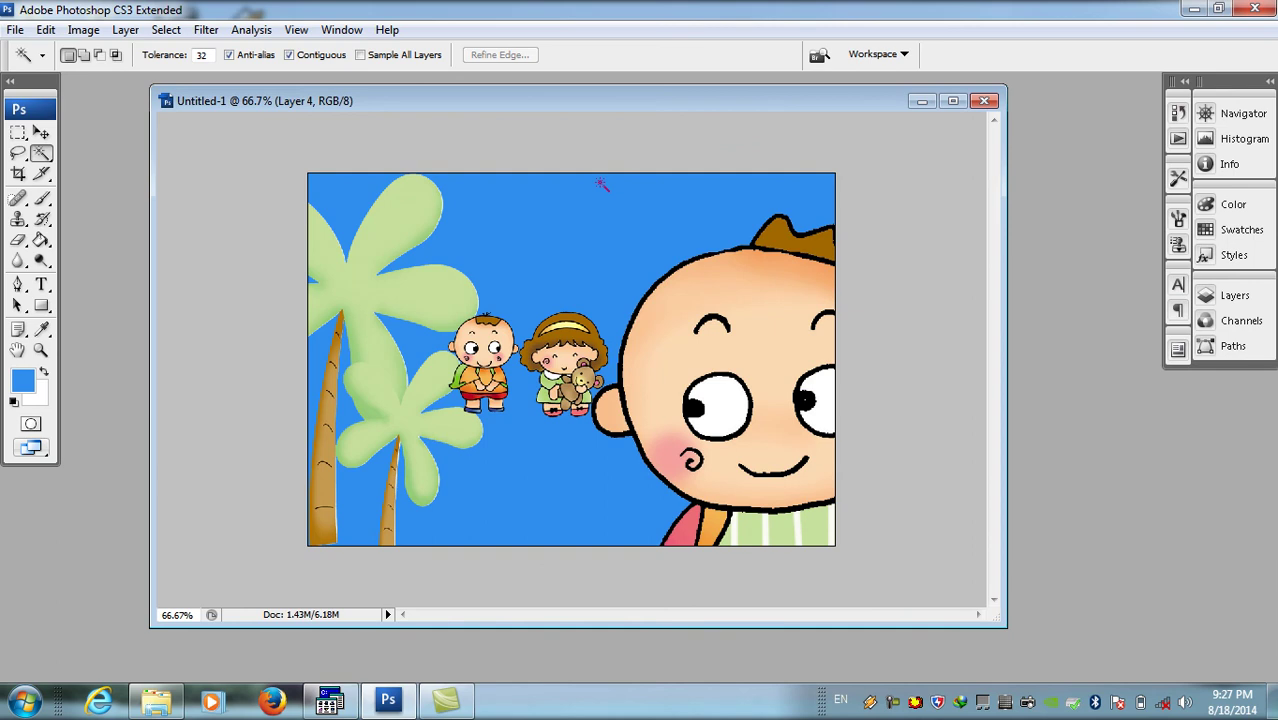